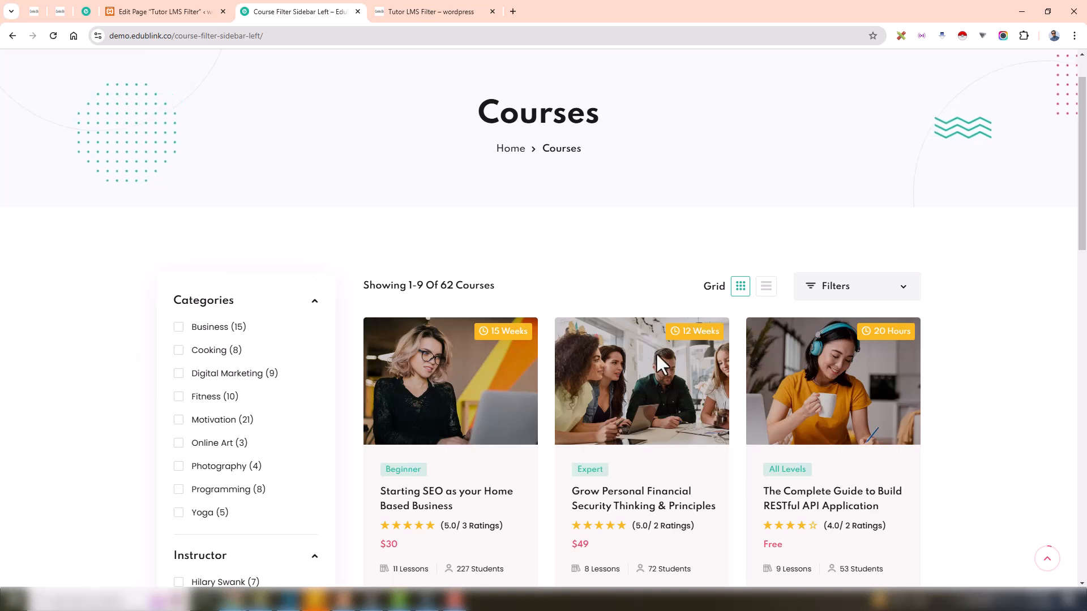
Step: Compare the list and grid layouts of the demo Courses page and look through its Filters sorting options
{"action": "left_click", "coordinate": [764, 289]}
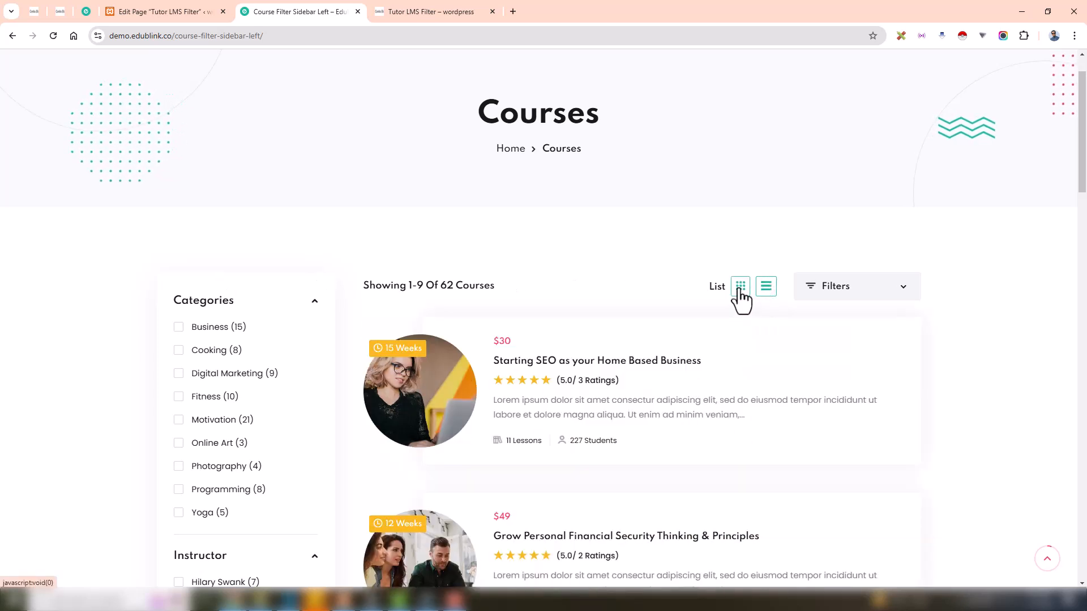
{"action": "left_click", "coordinate": [739, 287]}
{"action": "left_click", "coordinate": [766, 286]}
{"action": "left_click", "coordinate": [845, 283]}
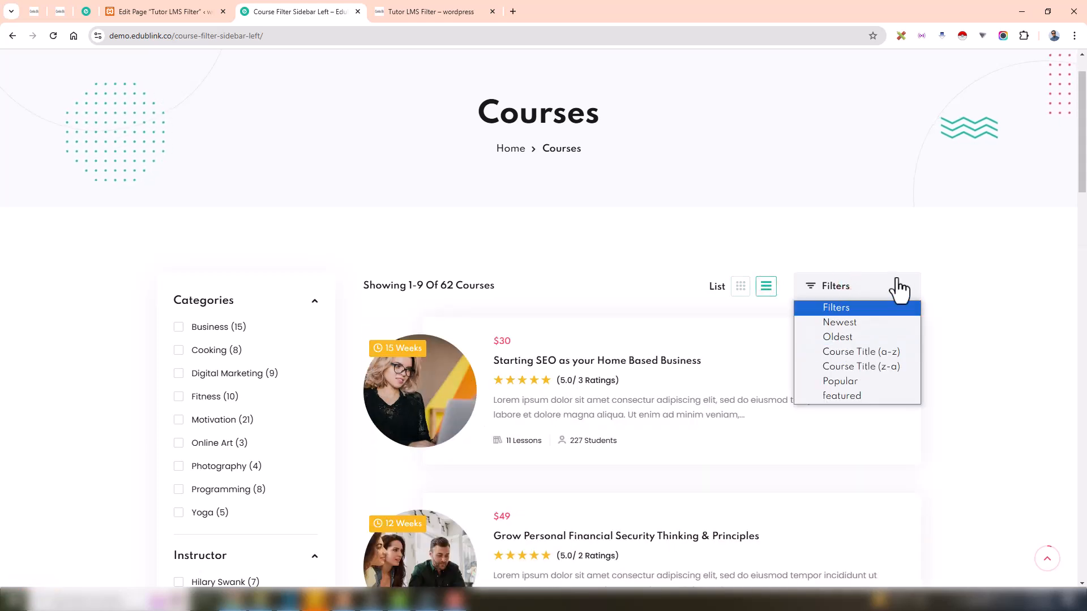
{"action": "left_click", "coordinate": [895, 254]}
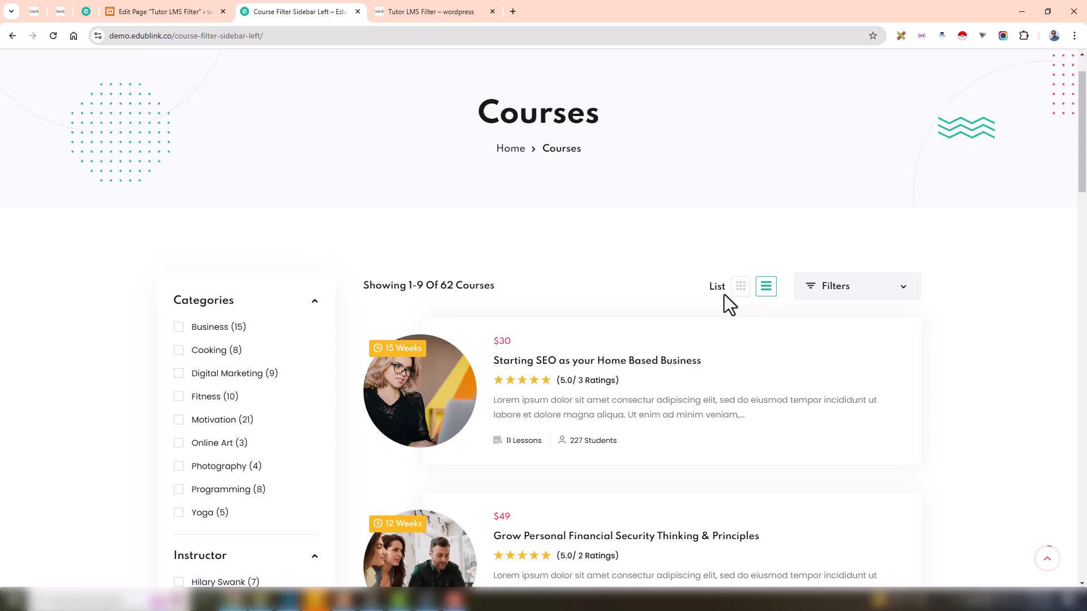
{"action": "left_click", "coordinate": [740, 289]}
{"action": "left_click", "coordinate": [762, 290]}
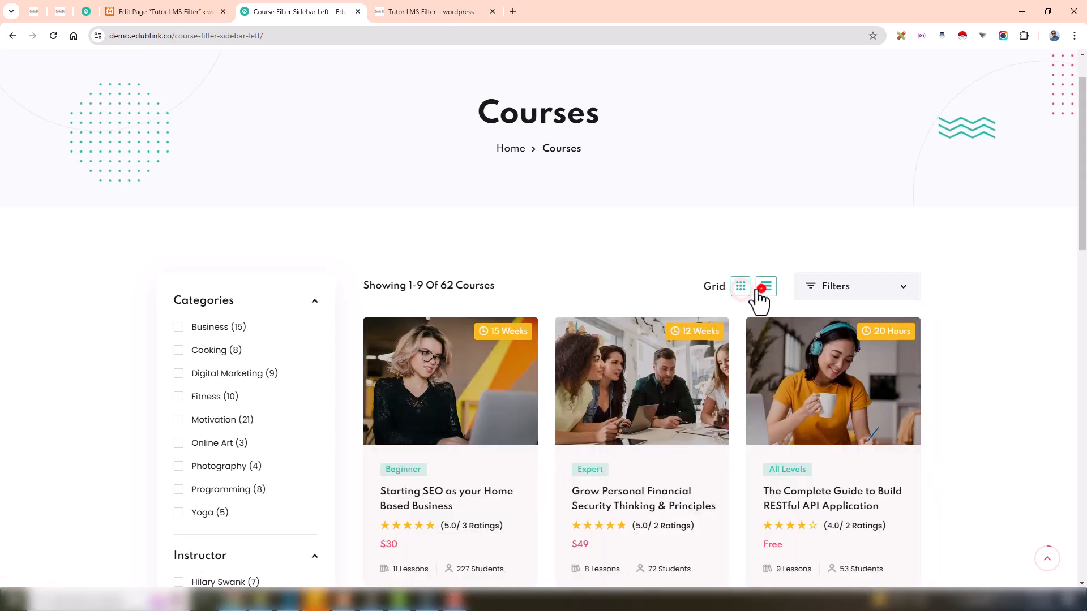
{"action": "left_click", "coordinate": [742, 287]}
{"action": "left_click", "coordinate": [771, 284]}
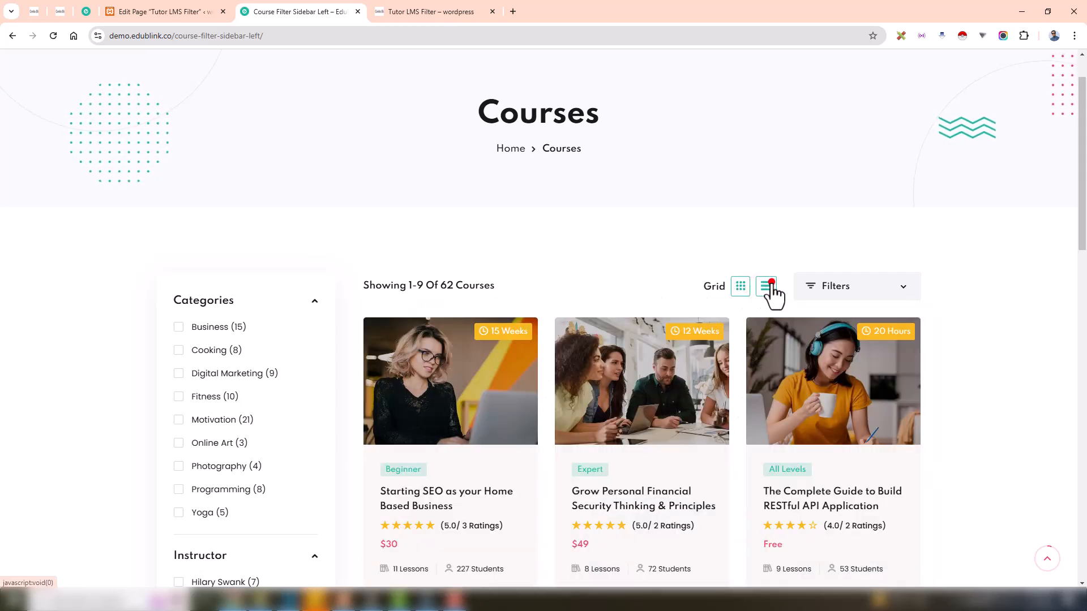
{"action": "left_click", "coordinate": [826, 287]}
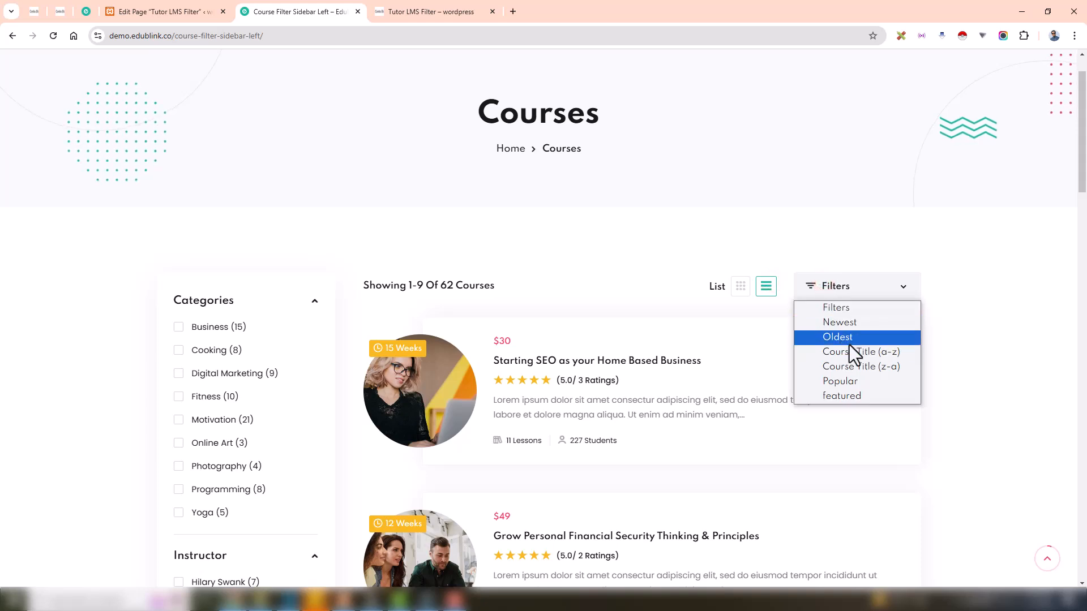
{"action": "left_click", "coordinate": [957, 326]}
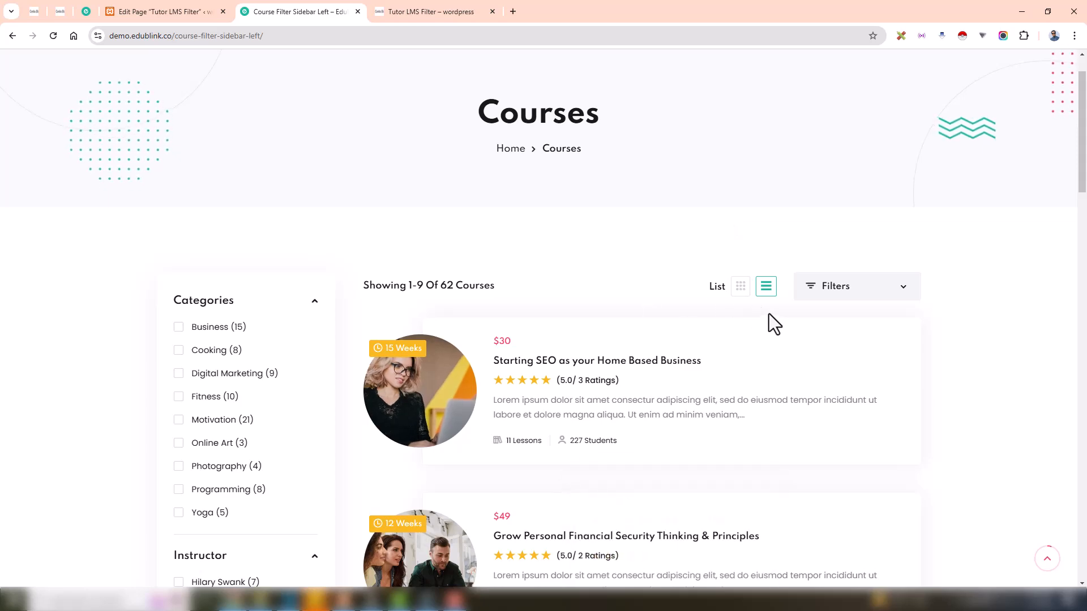
Step: Try the grid and list views and the order options on the Tutor LMS Filter page, and compare it with the demo Courses page
{"action": "left_click", "coordinate": [436, 14]}
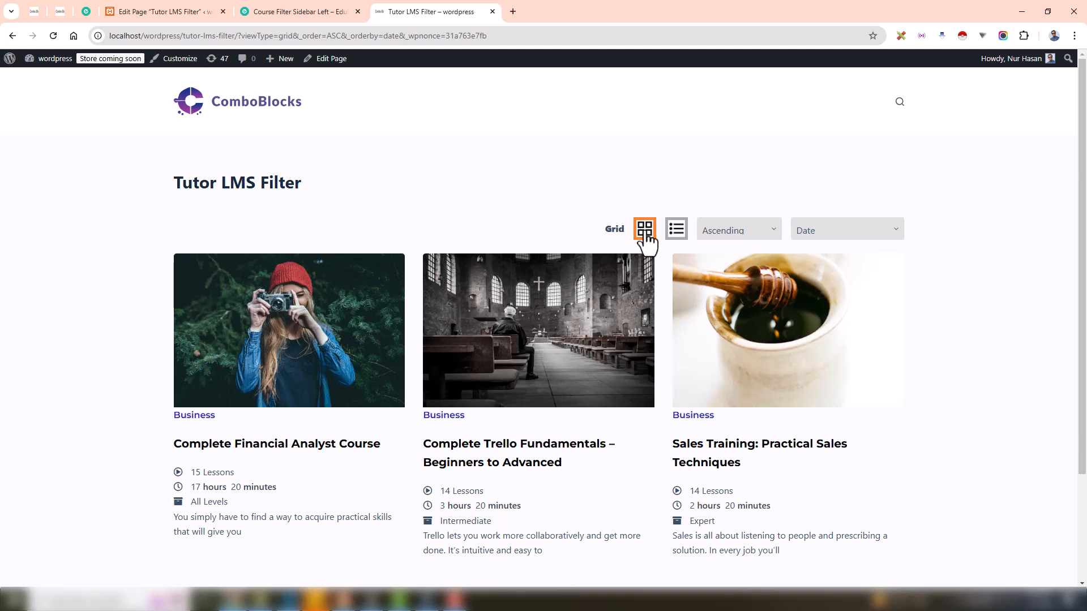
{"action": "left_click", "coordinate": [672, 229]}
{"action": "left_click", "coordinate": [646, 232]}
{"action": "left_click", "coordinate": [736, 230]}
{"action": "left_click", "coordinate": [746, 192]}
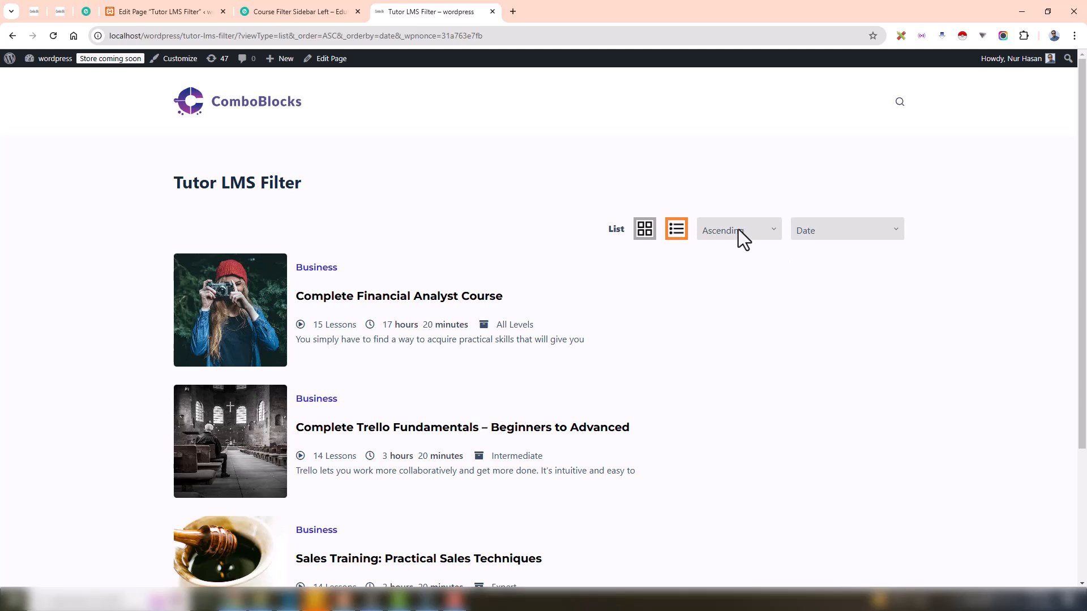
{"action": "left_click", "coordinate": [349, 17]}
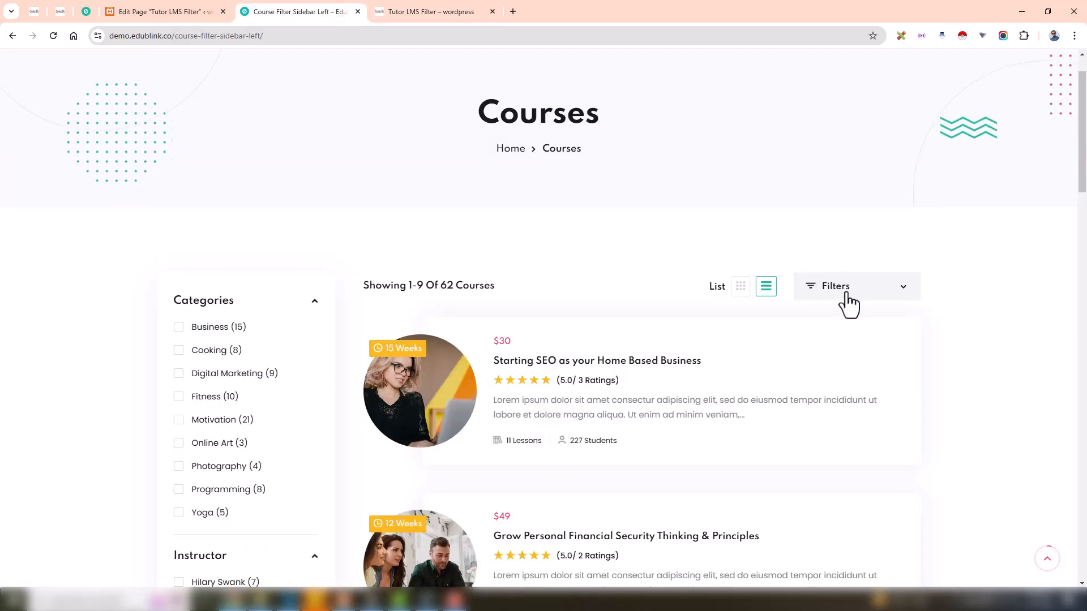
{"action": "left_click", "coordinate": [427, 12]}
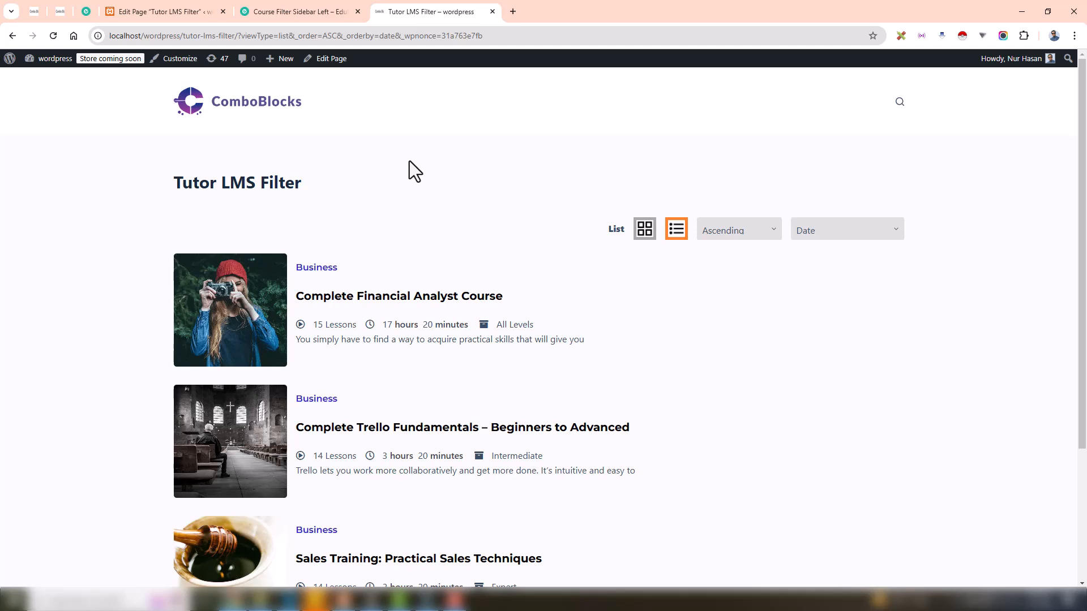
Step: Switch to the Tutor LMS Filter page editor, collapse the Form Maker block and select the first Layers block below it
{"action": "left_click", "coordinate": [190, 16]}
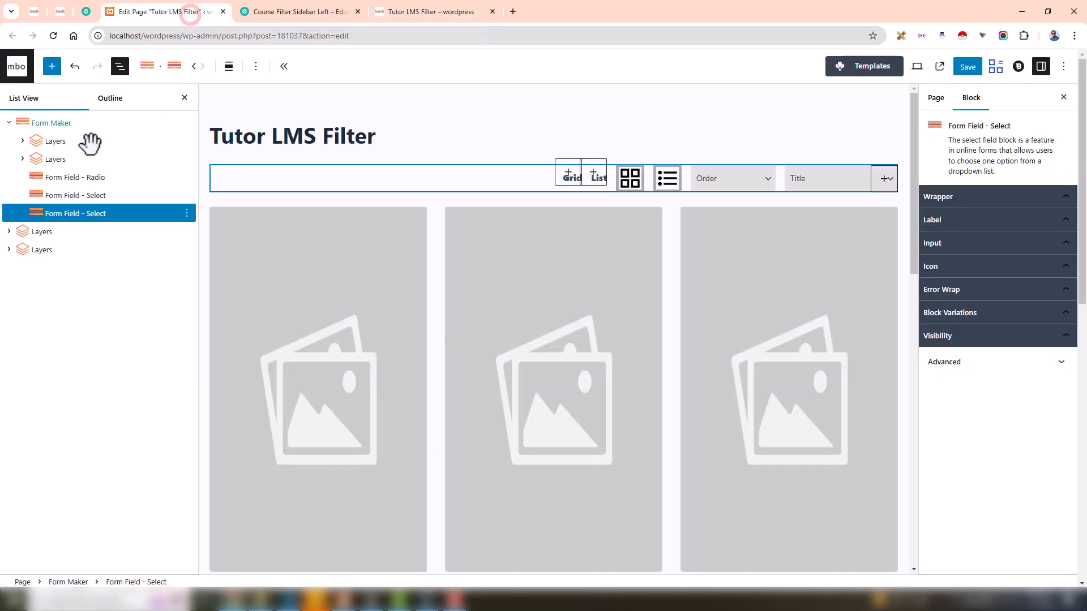
{"action": "left_click", "coordinate": [10, 123]}
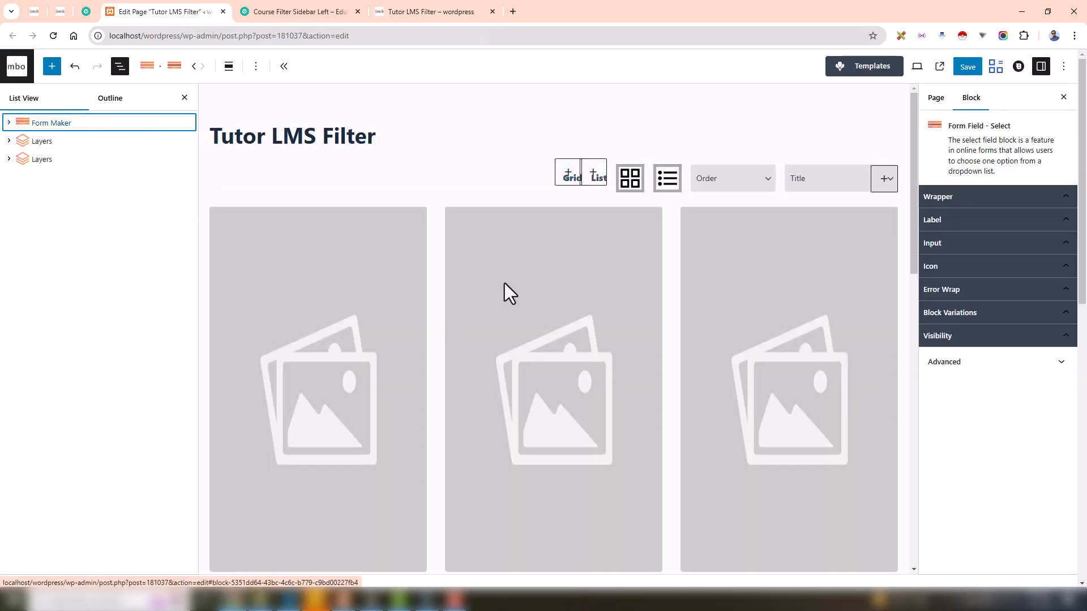
{"action": "scroll", "coordinate": [504, 283], "scroll_direction": "down", "scroll_amount": 4}
{"action": "scroll", "coordinate": [503, 290], "scroll_direction": "down", "scroll_amount": 2}
{"action": "left_click", "coordinate": [54, 140]}
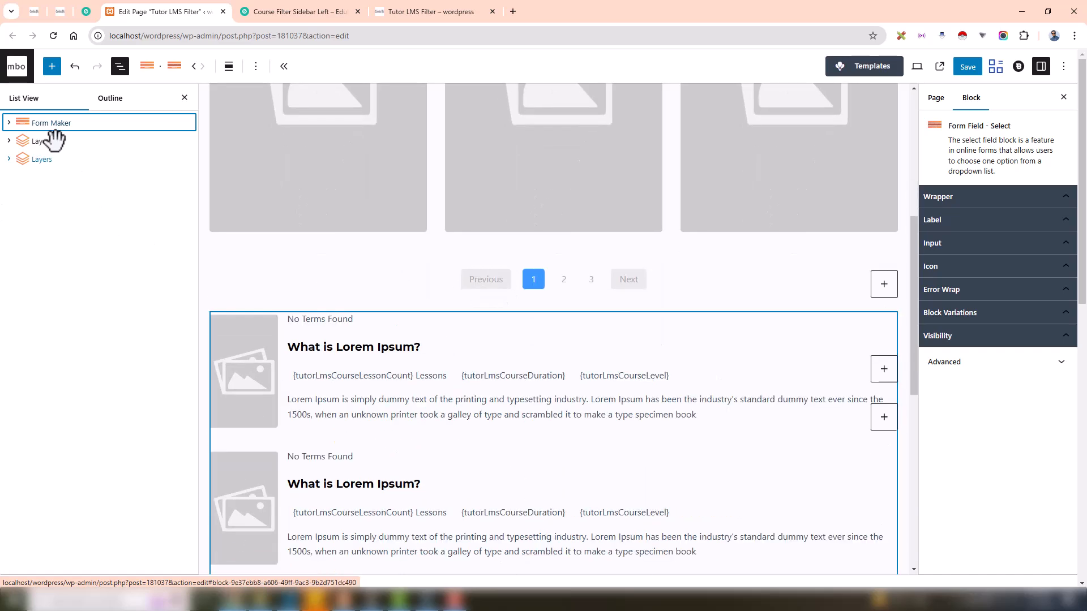
{"action": "scroll", "coordinate": [386, 266], "scroll_direction": "up", "scroll_amount": 2}
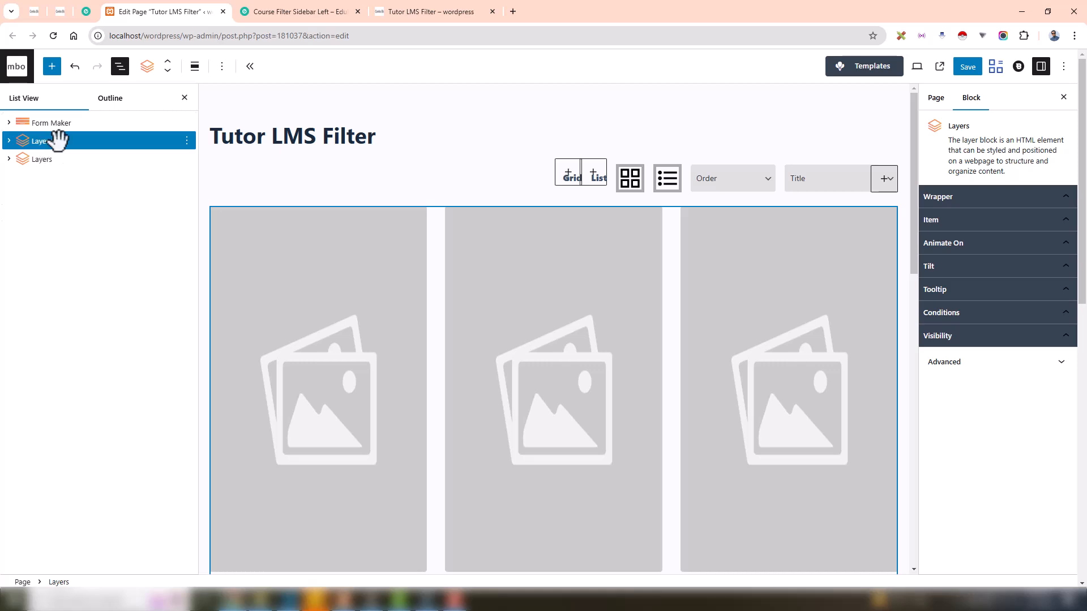
Step: Expand both top-level Layers blocks to their Post Grid blocks and examine the grid and list layouts on the page
{"action": "left_click", "coordinate": [9, 141]}
{"action": "left_click", "coordinate": [7, 177]}
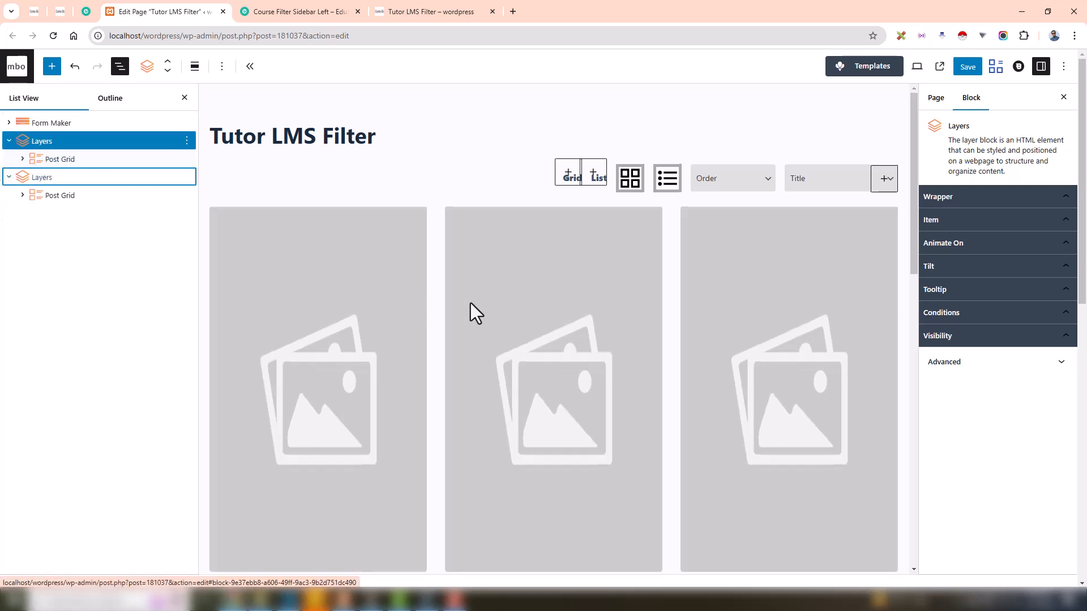
{"action": "scroll", "coordinate": [486, 283], "scroll_direction": "down", "scroll_amount": 4}
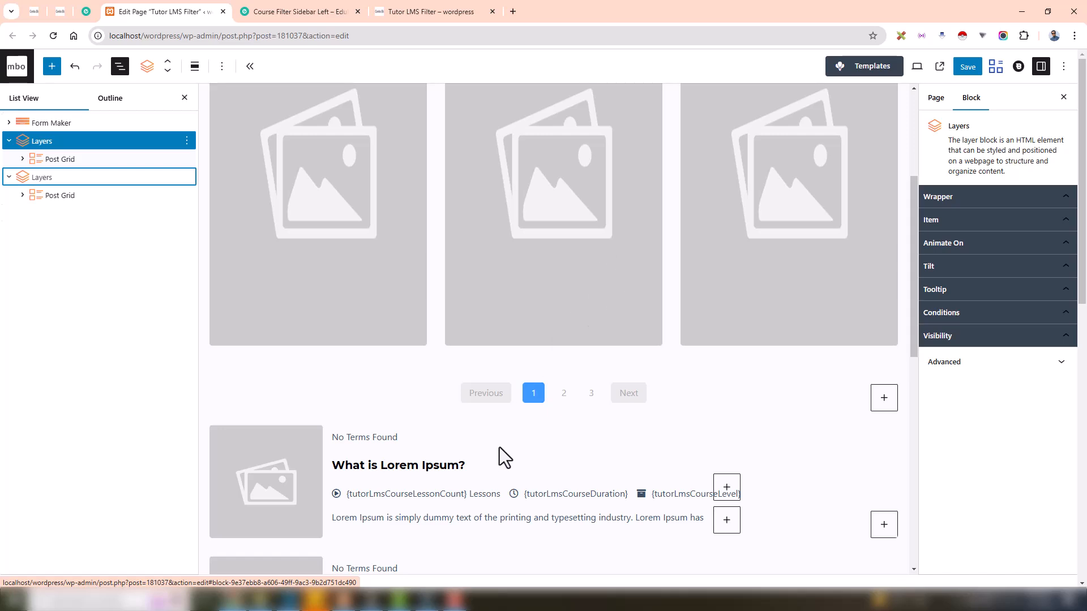
{"action": "scroll", "coordinate": [491, 468], "scroll_direction": "down", "scroll_amount": 7}
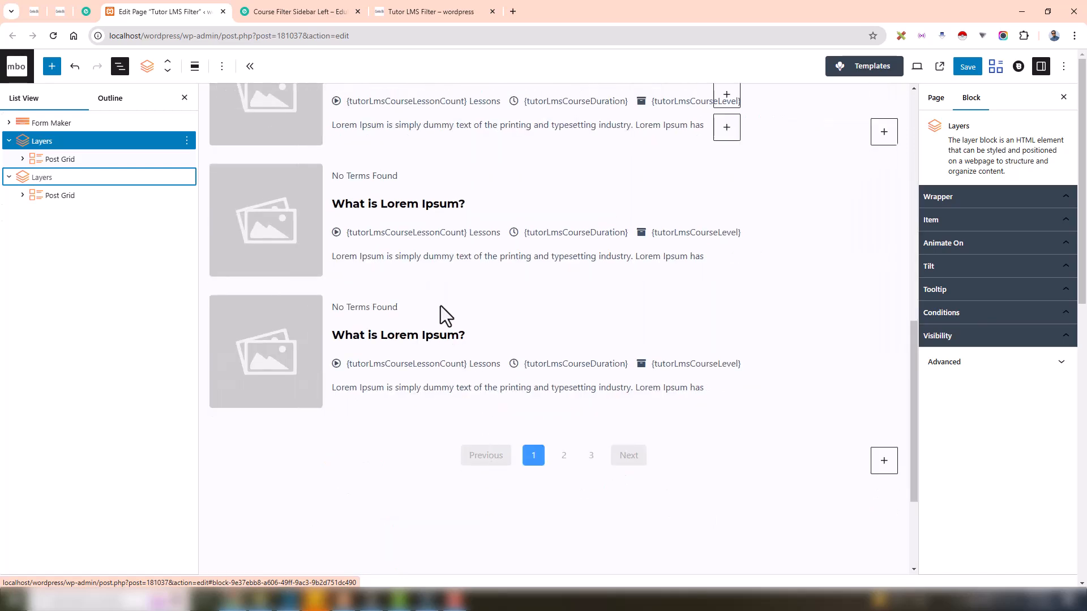
{"action": "scroll", "coordinate": [445, 316], "scroll_direction": "down", "scroll_amount": 6}
{"action": "scroll", "coordinate": [445, 315], "scroll_direction": "up", "scroll_amount": 1}
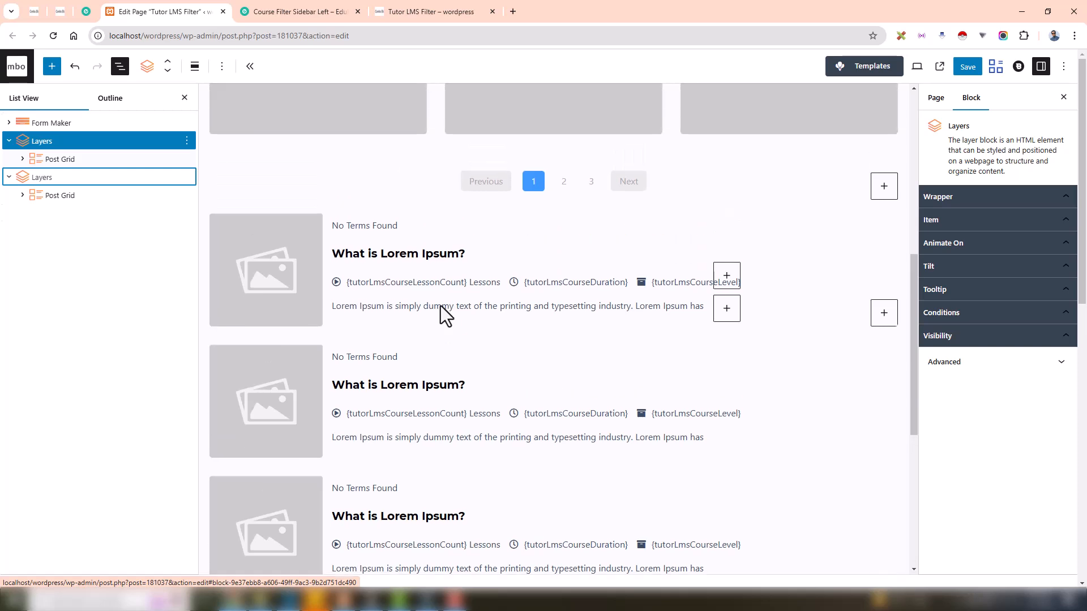
Step: Select the Layers block holding the grid layout and open the viewType condition in its first condition group
{"action": "left_click", "coordinate": [35, 141]}
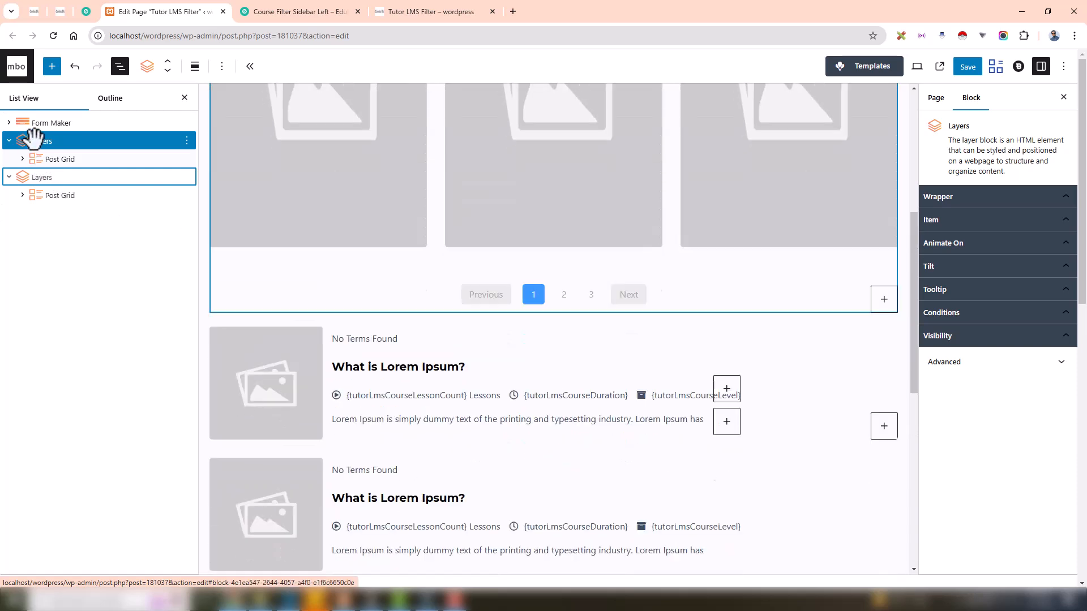
{"action": "left_click", "coordinate": [39, 138]}
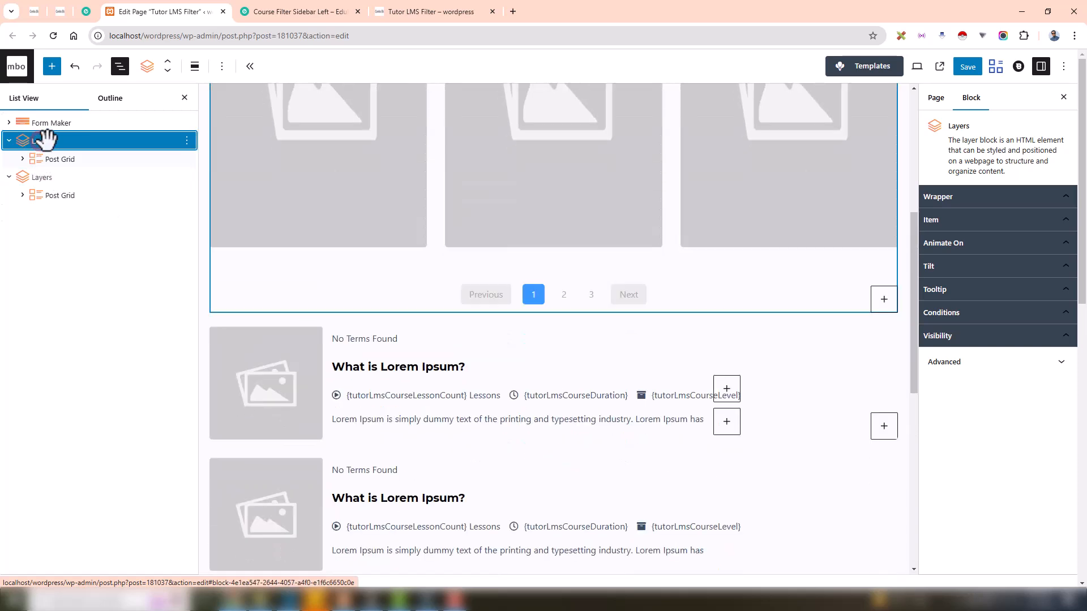
{"action": "left_click", "coordinate": [949, 312]}
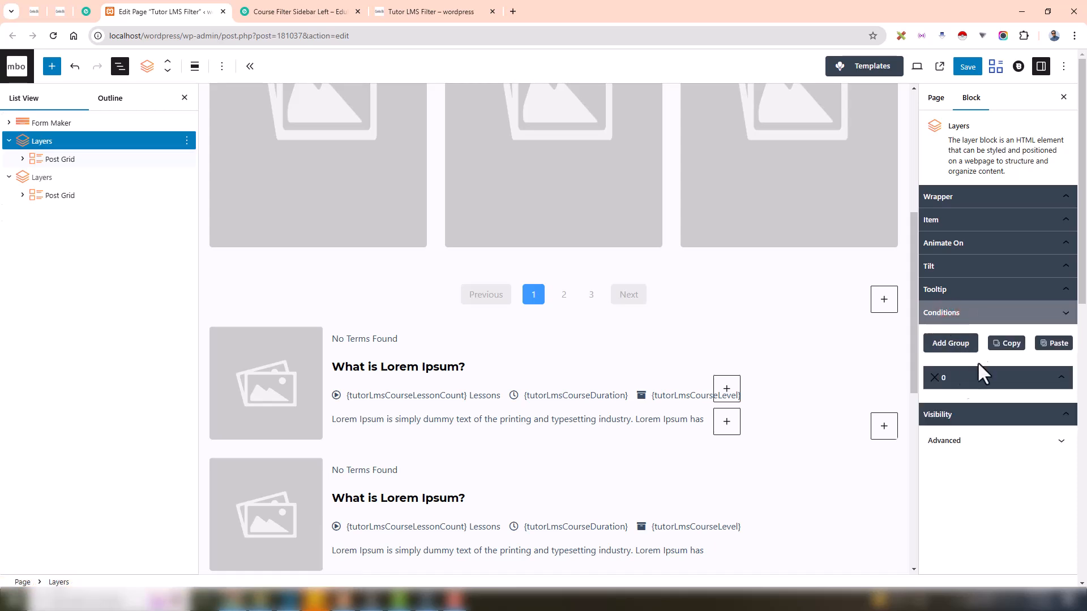
{"action": "left_click", "coordinate": [970, 376]}
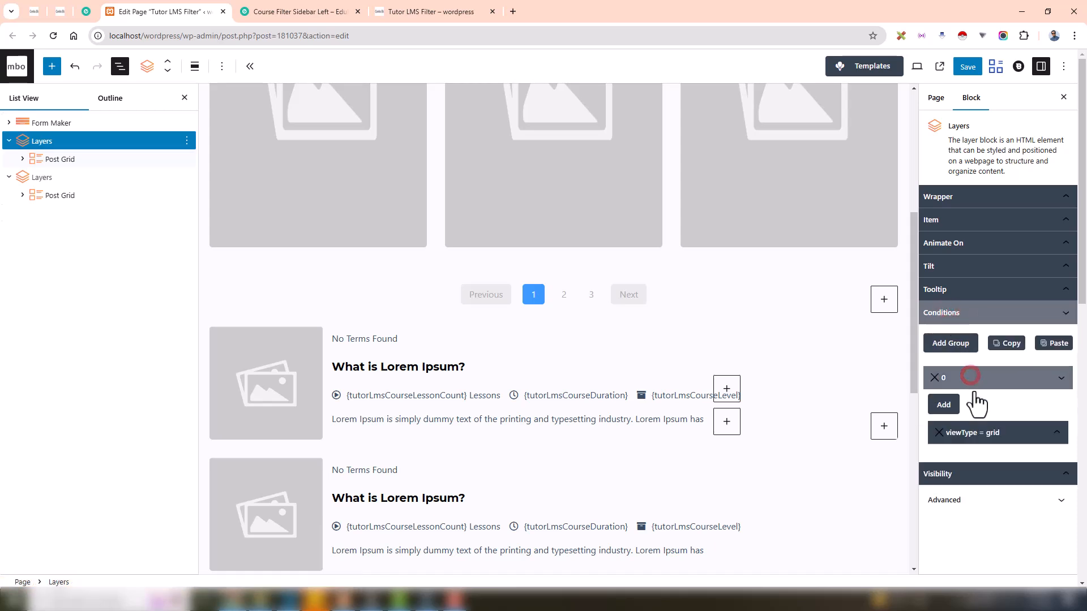
{"action": "left_click", "coordinate": [978, 434]}
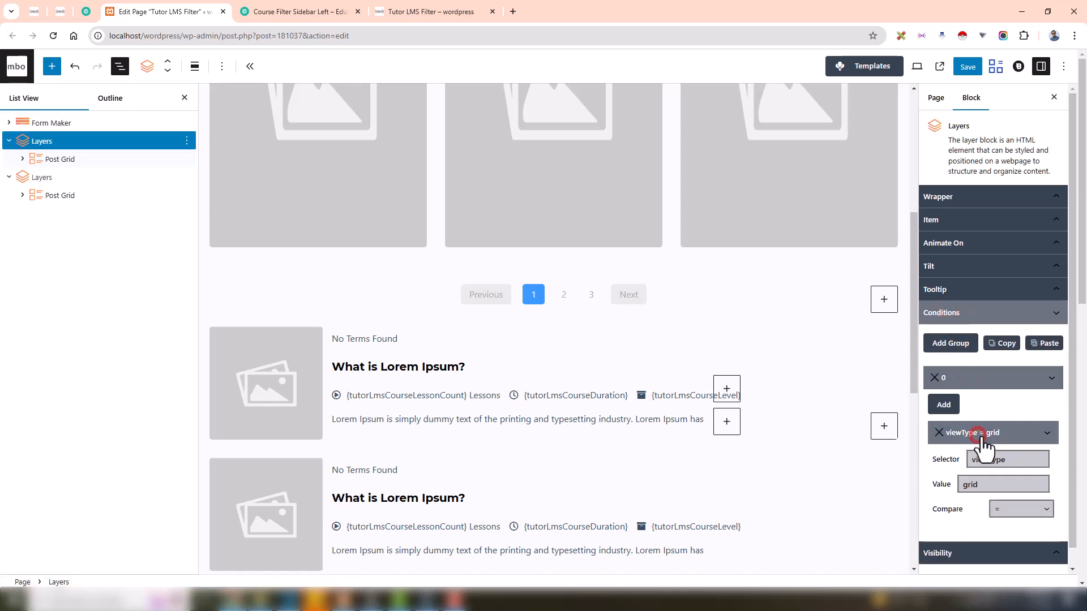
Step: Expand the Form Maker block, select its Form Field - Radio block and open the radio input's options
{"action": "left_click", "coordinate": [8, 122]}
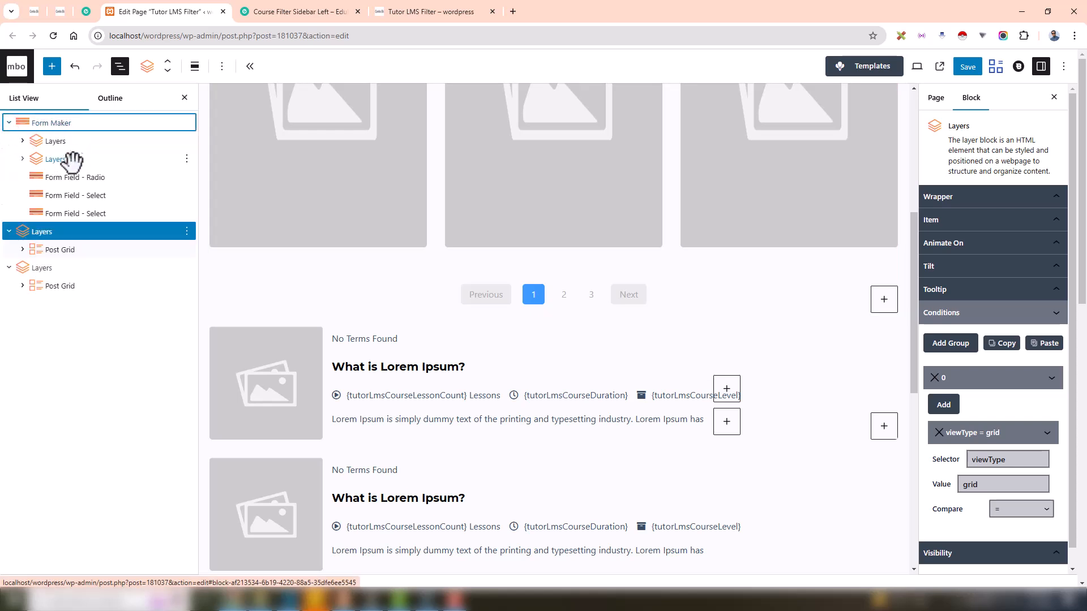
{"action": "left_click", "coordinate": [86, 178]}
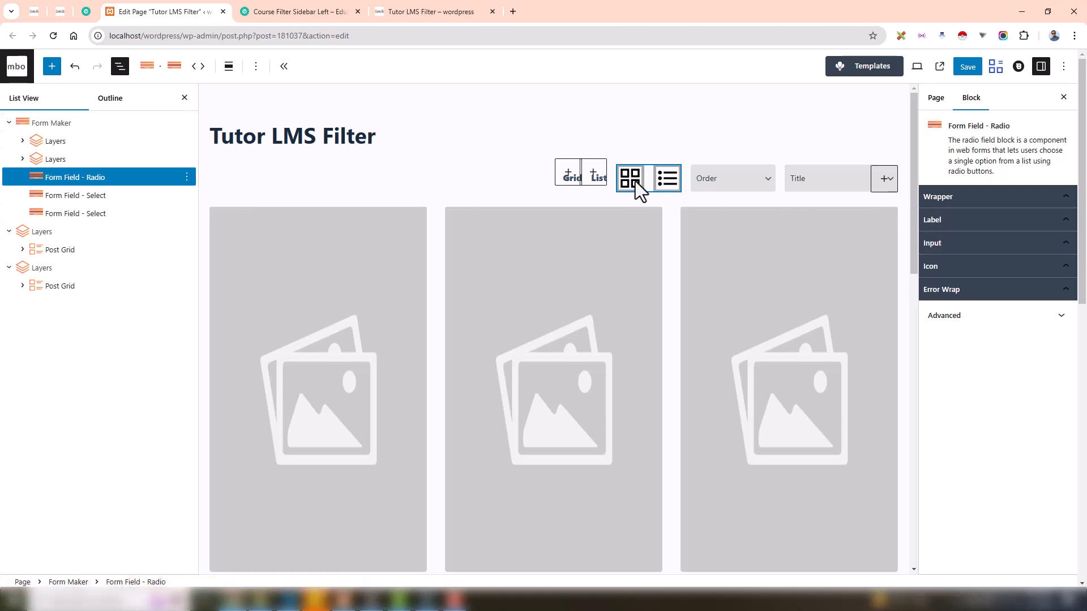
{"action": "left_click", "coordinate": [962, 243]}
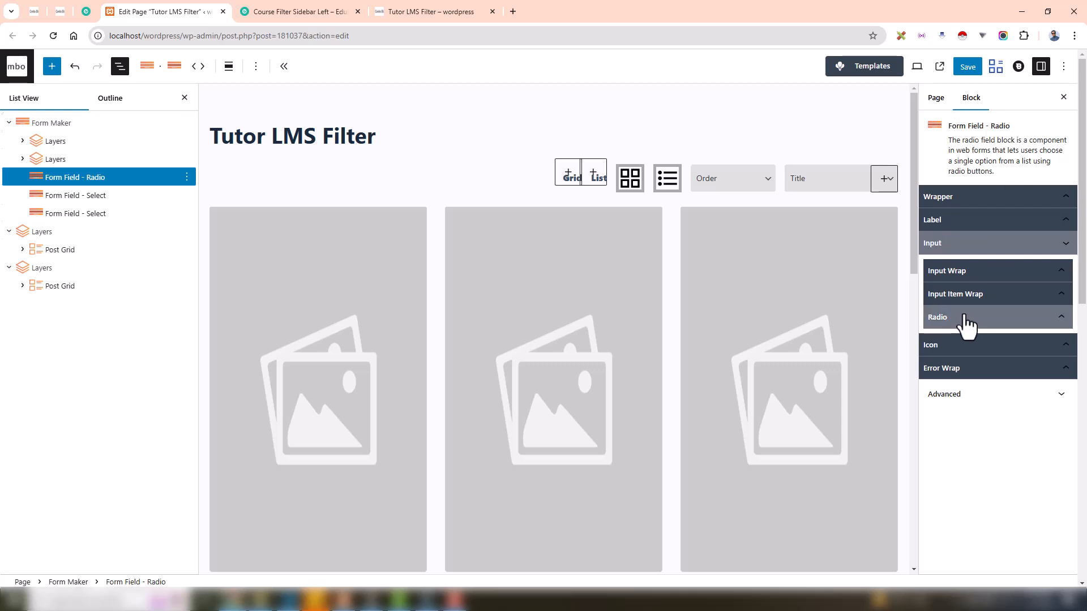
{"action": "left_click", "coordinate": [964, 317]}
{"action": "scroll", "coordinate": [963, 323], "scroll_direction": "down", "scroll_amount": 2}
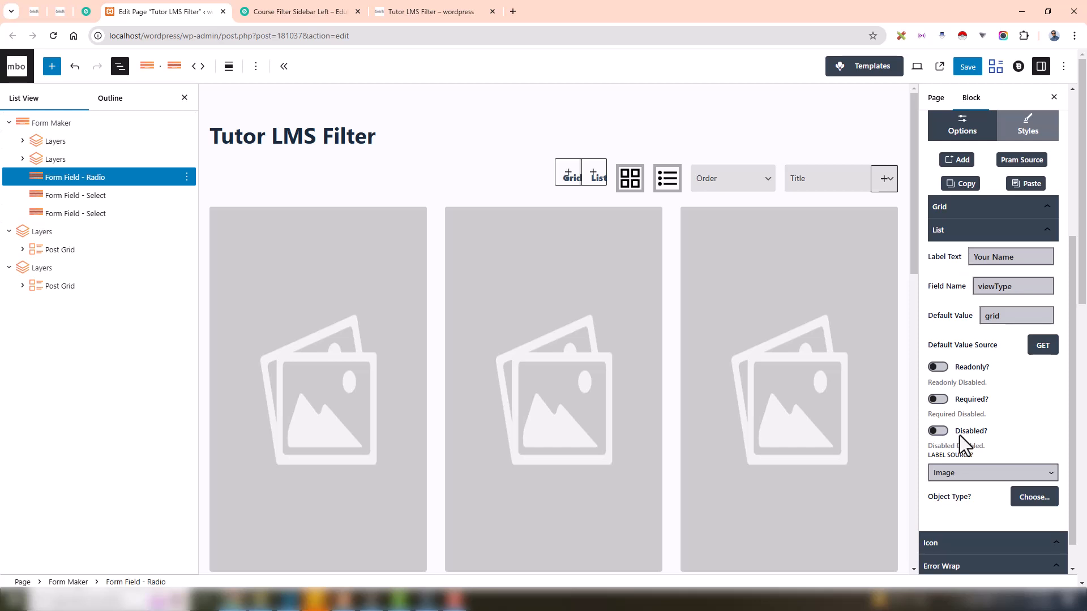
Step: Examine the radio field's label source choices and the values and images of its Grid and List options
{"action": "left_click", "coordinate": [954, 477]}
{"action": "left_click", "coordinate": [946, 484]}
{"action": "left_click", "coordinate": [968, 209]}
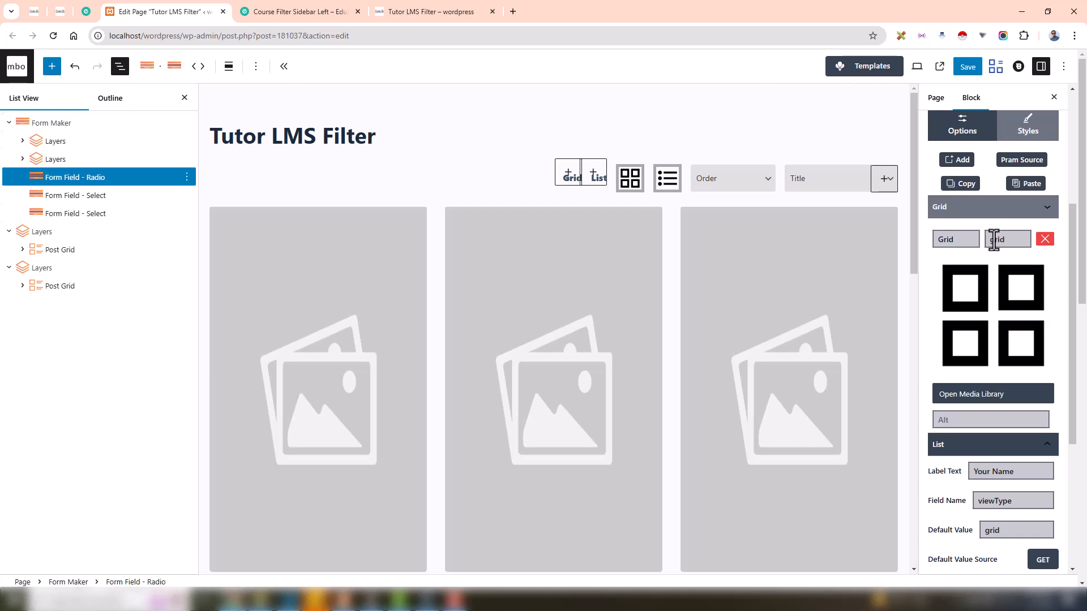
{"action": "left_click", "coordinate": [979, 209]}
{"action": "left_click", "coordinate": [970, 228]}
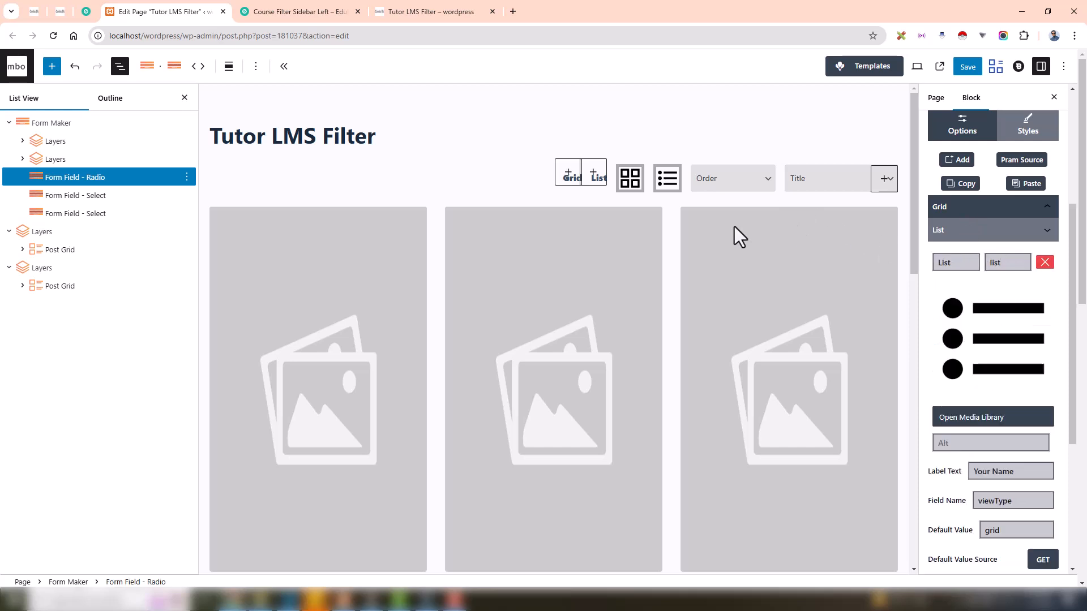
{"action": "left_click", "coordinate": [966, 231]}
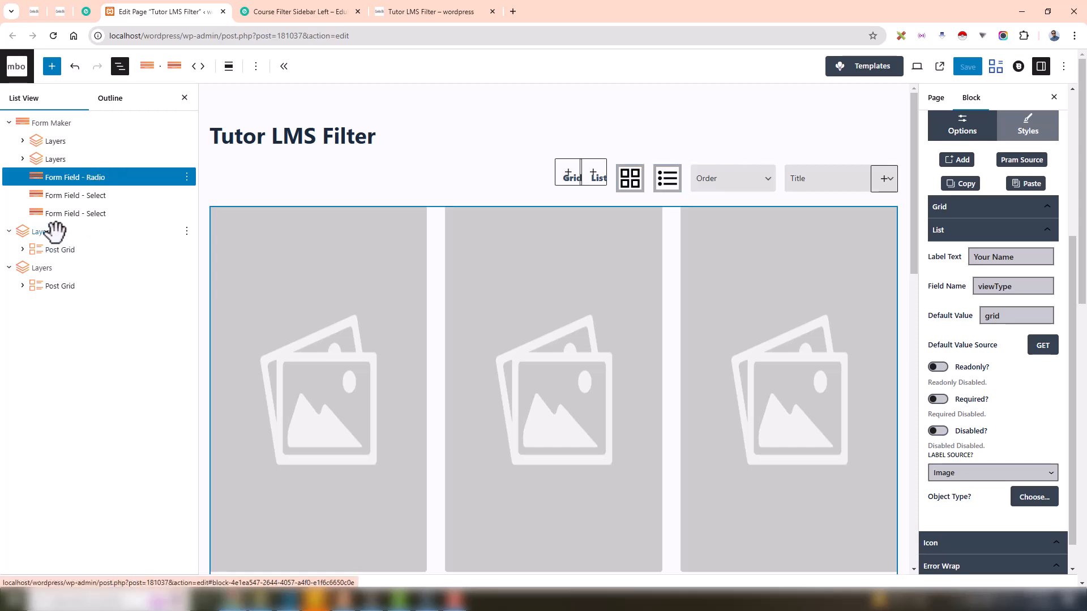
Step: Return to the grid layout's Layers block and review the selector, value and comparison of its viewType condition
{"action": "left_click", "coordinate": [55, 231]}
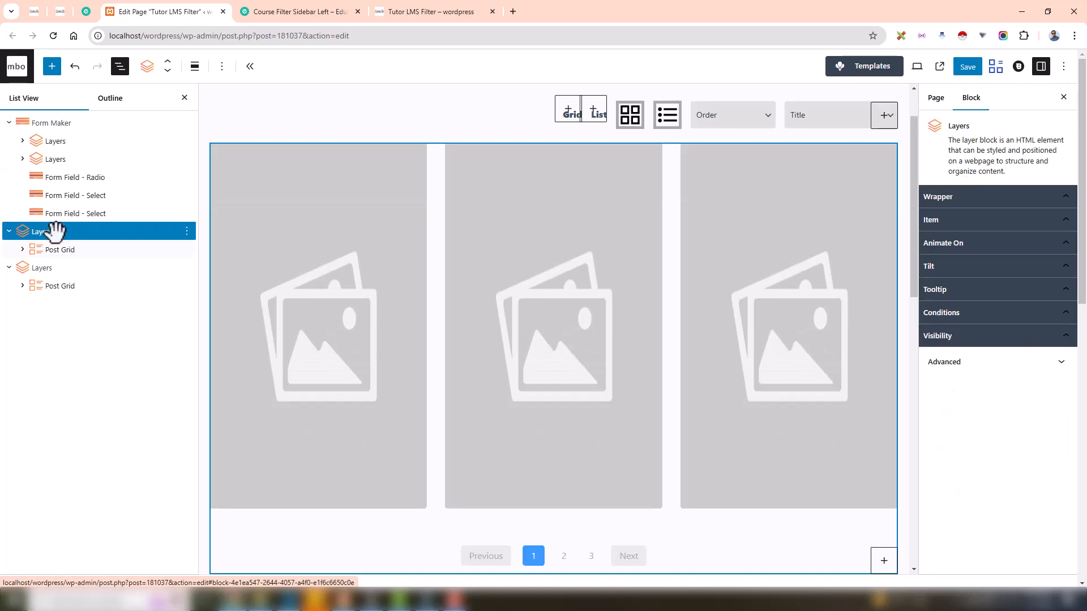
{"action": "left_click", "coordinate": [961, 313]}
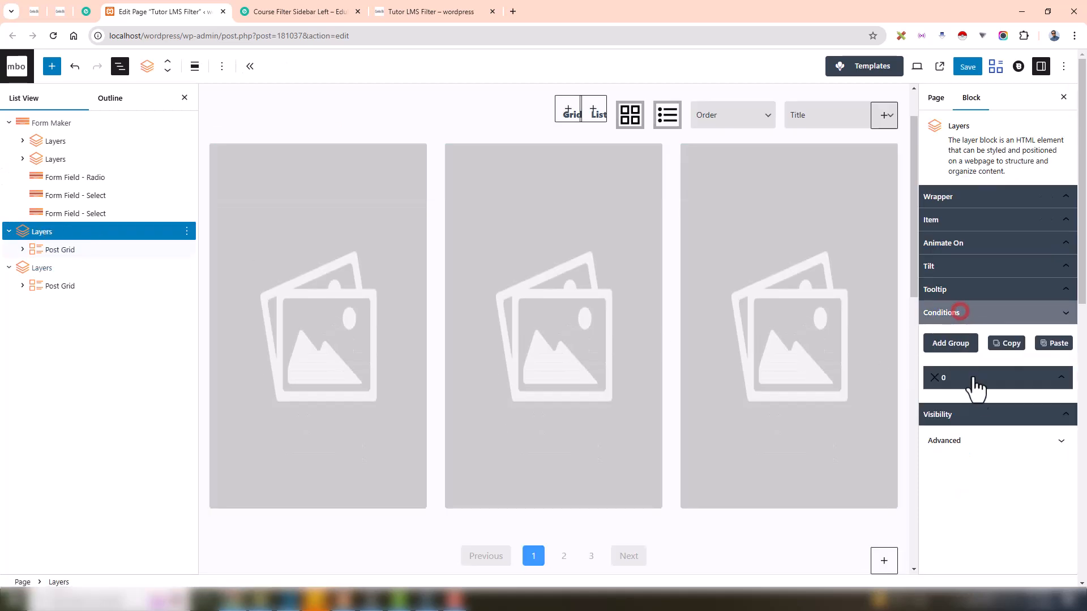
{"action": "left_click", "coordinate": [971, 378]}
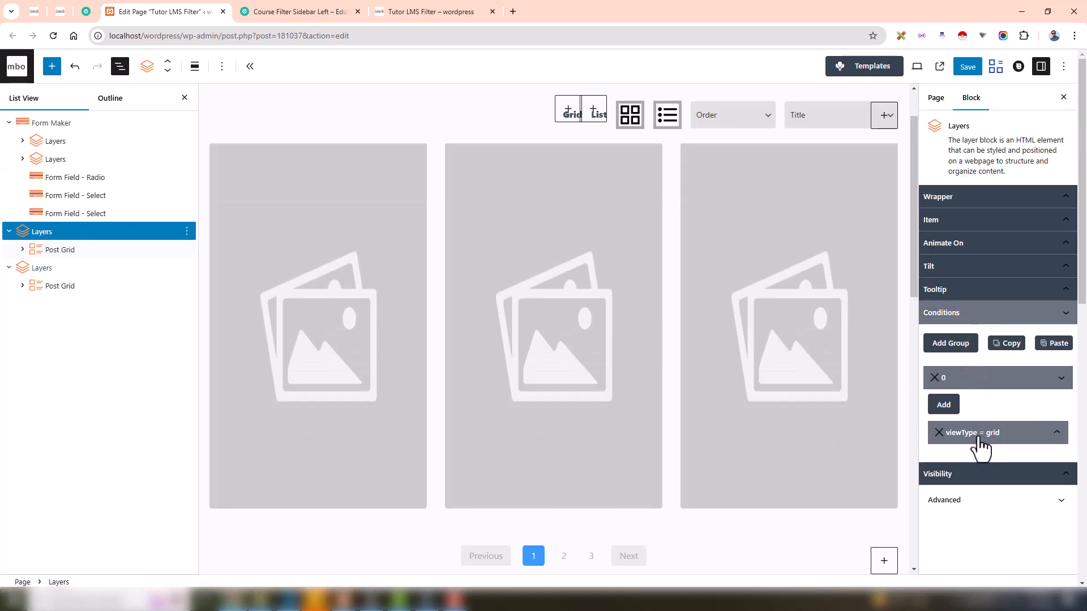
{"action": "left_click", "coordinate": [977, 434]}
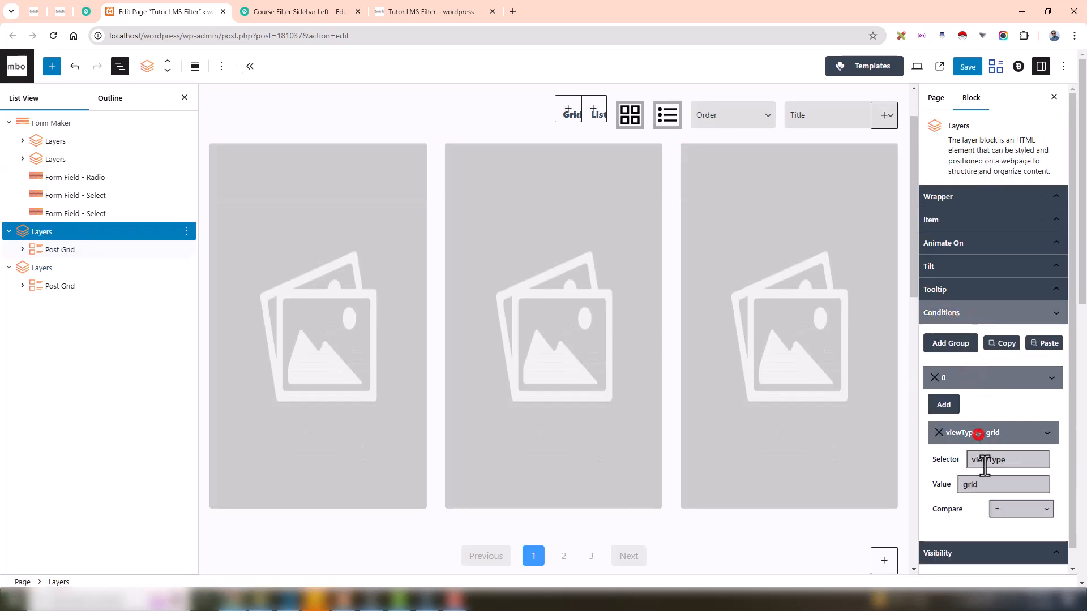
Step: Select the list layout's Layers block and review the selector, value and comparison of its viewType condition
{"action": "left_click", "coordinate": [70, 268]}
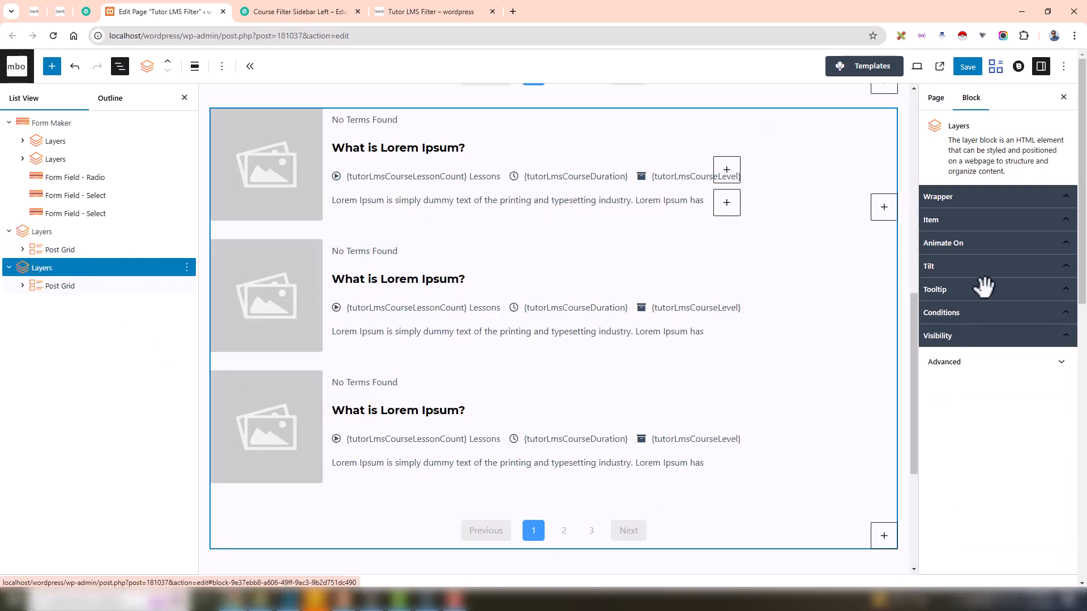
{"action": "left_click", "coordinate": [967, 314]}
{"action": "left_click", "coordinate": [972, 312]}
{"action": "left_click", "coordinate": [972, 312]}
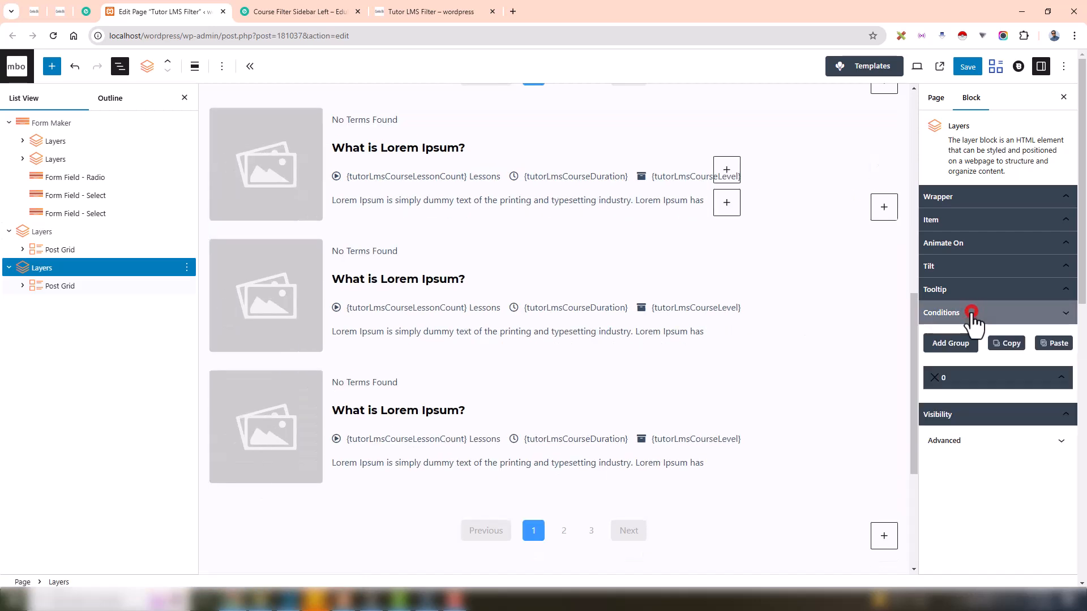
{"action": "left_click", "coordinate": [994, 383]}
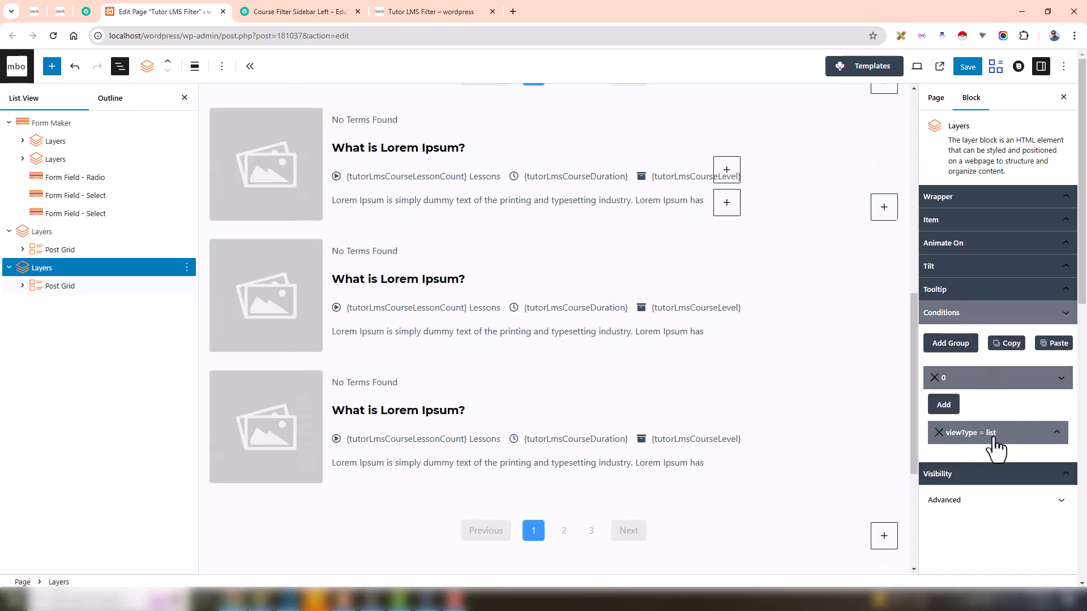
{"action": "left_click", "coordinate": [987, 446]}
{"action": "left_click", "coordinate": [968, 509]}
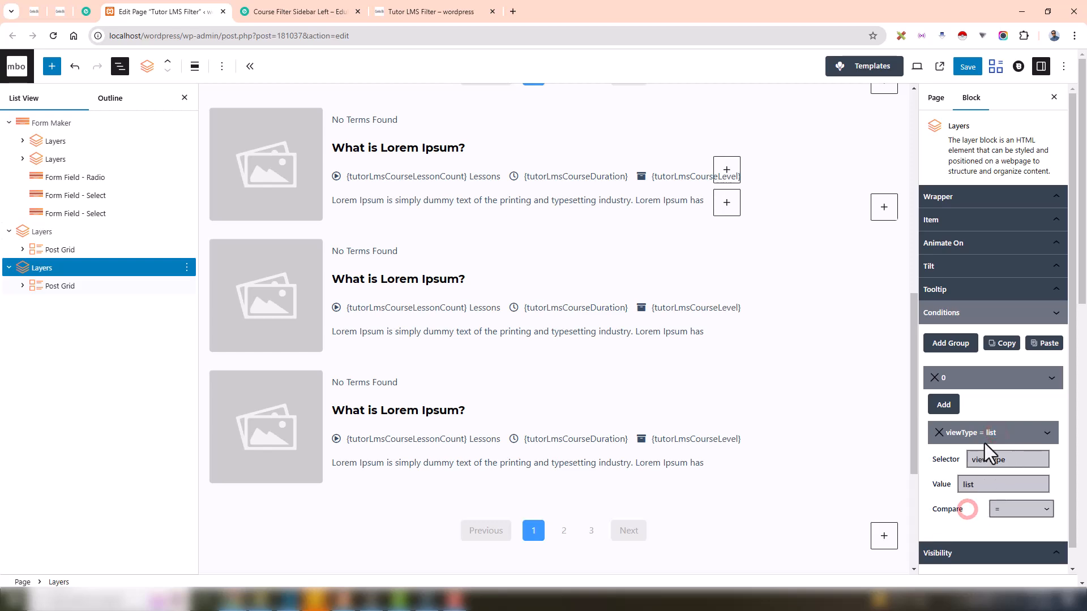
Step: Check the order choices on the published filter page and examine the matching order select field's input options in the editor
{"action": "left_click", "coordinate": [406, 12]}
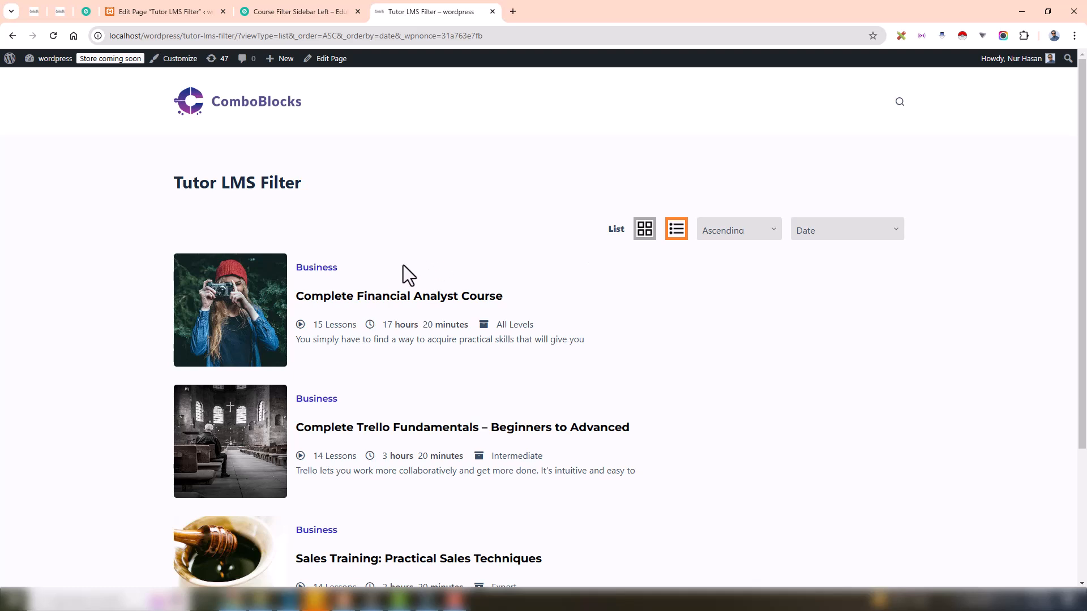
{"action": "left_click", "coordinate": [741, 235]}
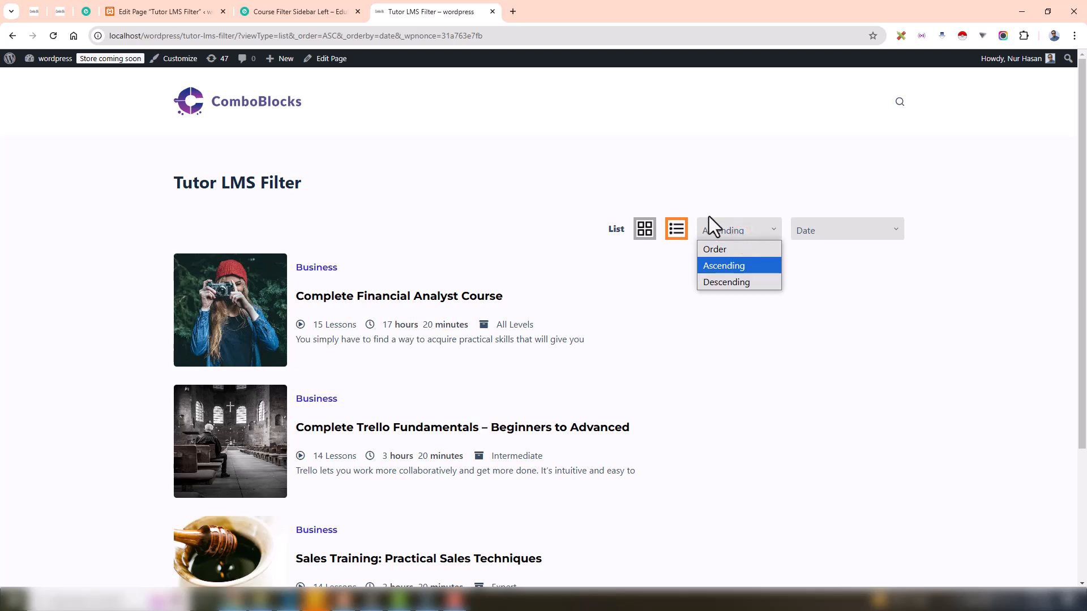
{"action": "left_click", "coordinate": [157, 13]}
{"action": "left_click", "coordinate": [83, 196]}
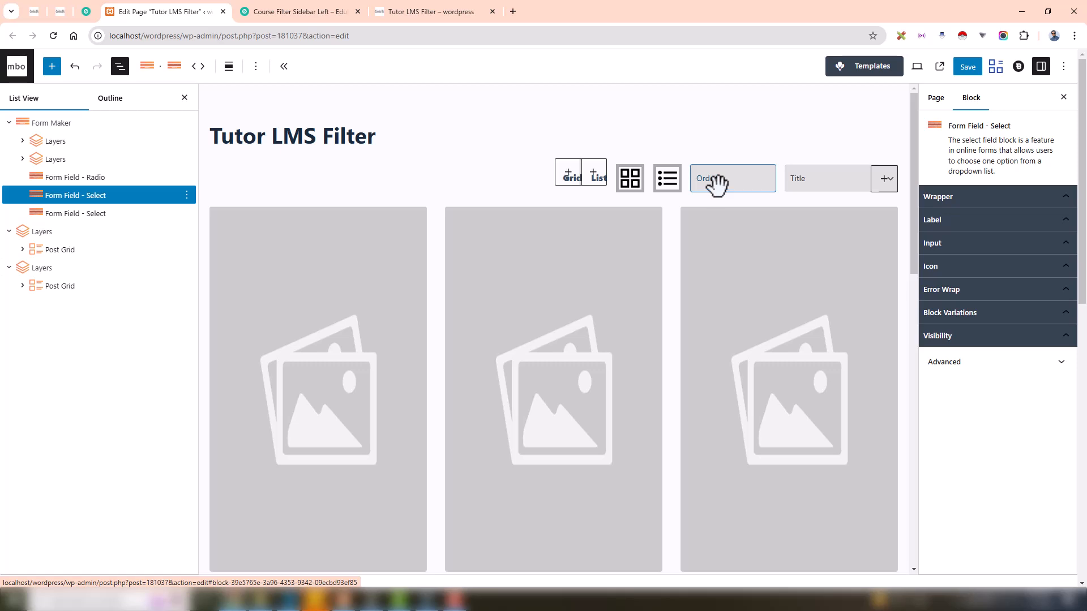
{"action": "left_click", "coordinate": [944, 243]}
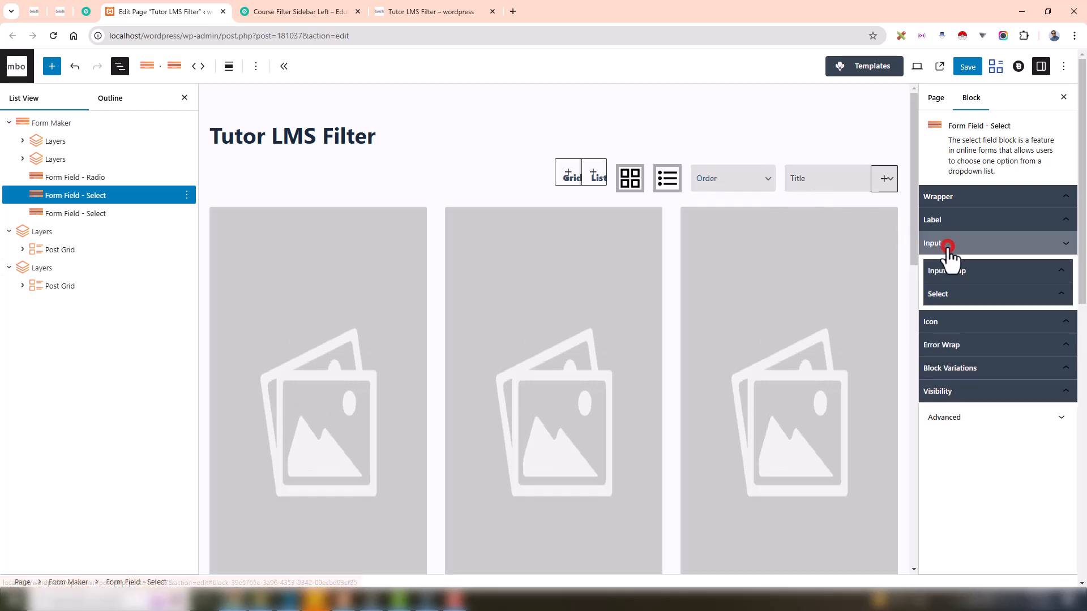
{"action": "left_click", "coordinate": [968, 293]}
{"action": "scroll", "coordinate": [970, 351], "scroll_direction": "down", "scroll_amount": 3}
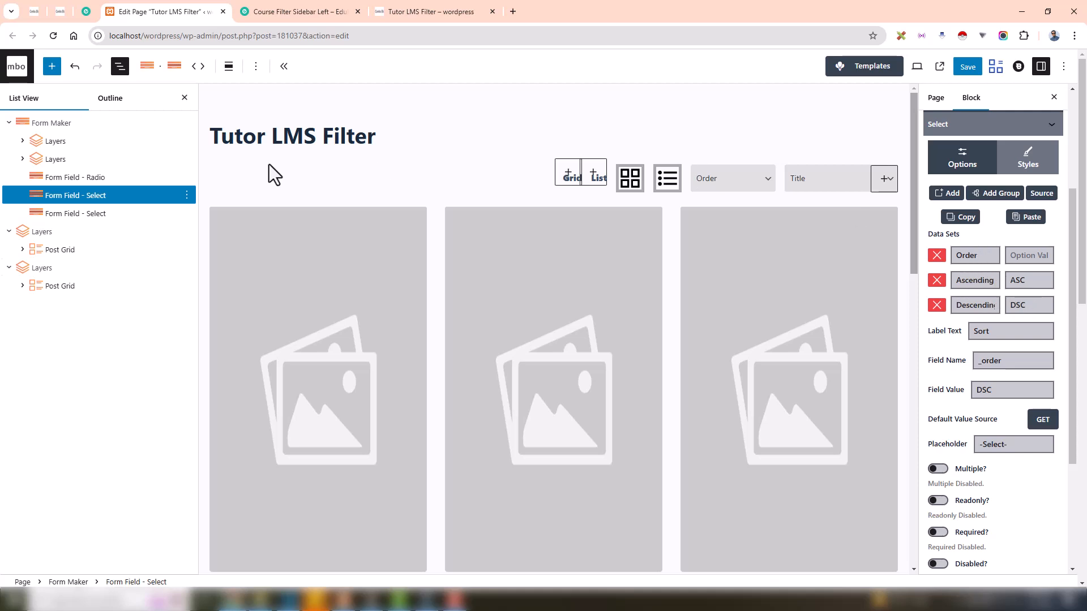
Step: Open the select input options of the sort-by field and examine its data sets and field name
{"action": "left_click", "coordinate": [81, 213]}
{"action": "left_click", "coordinate": [967, 244]}
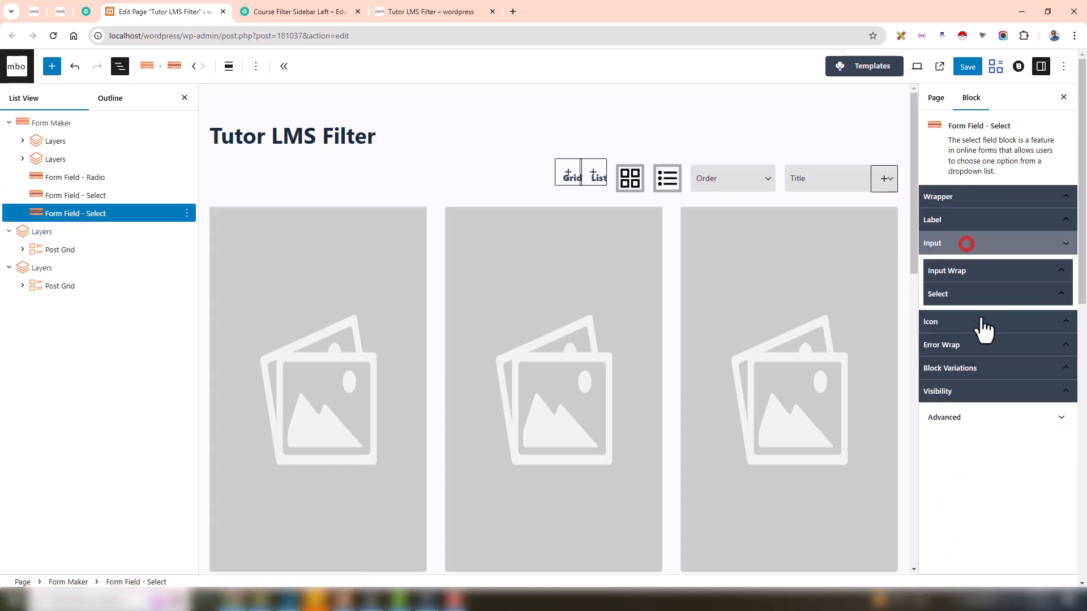
{"action": "left_click", "coordinate": [966, 295]}
{"action": "left_click_drag", "start_coordinate": [1015, 420], "coordinate": [933, 450]}
{"action": "left_click", "coordinate": [950, 418]}
{"action": "scroll", "coordinate": [979, 403], "scroll_direction": "up", "scroll_amount": 1}
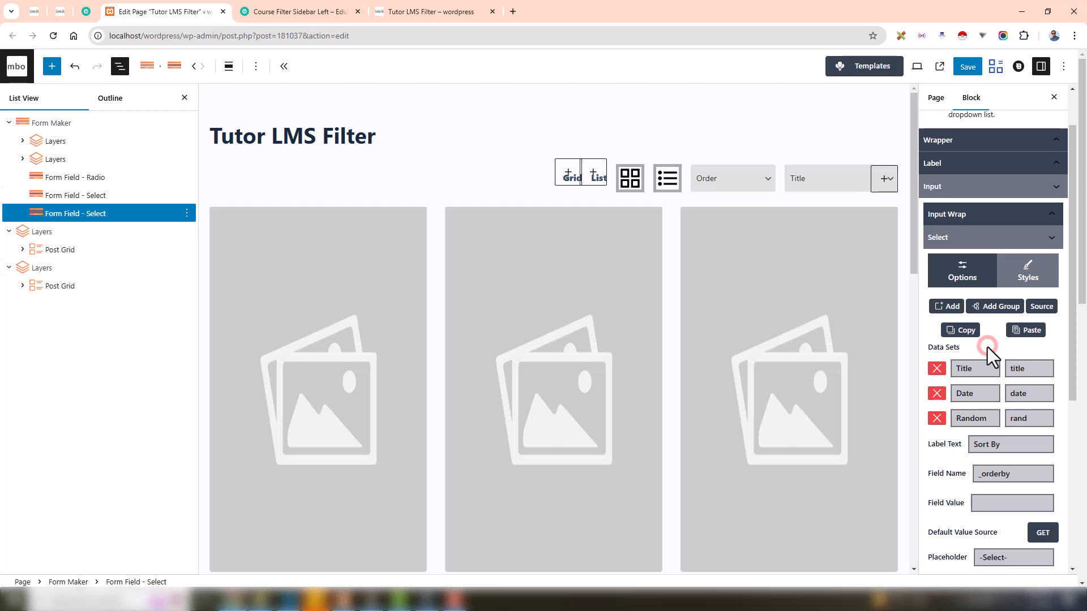
{"action": "left_click_drag", "start_coordinate": [1018, 473], "coordinate": [984, 474]}
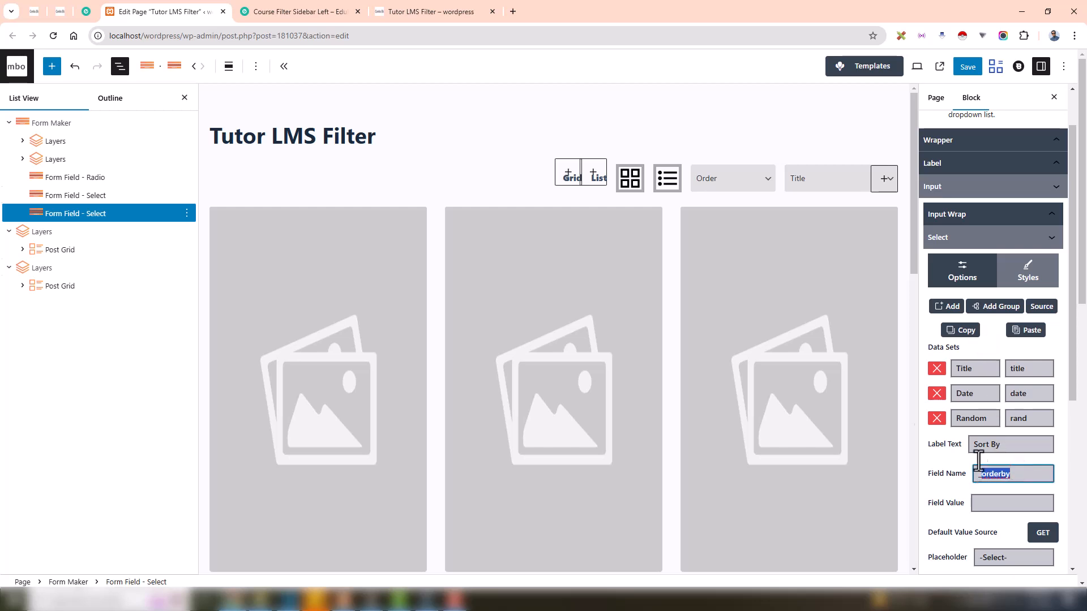
Step: Return to the order select field's input options and review its field name
{"action": "left_click", "coordinate": [109, 194]}
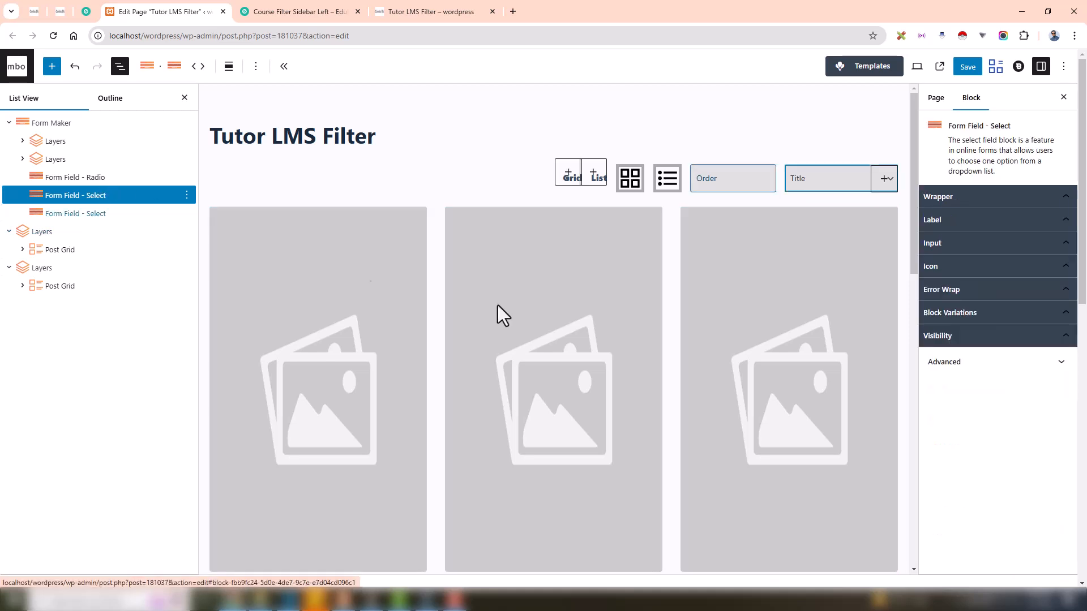
{"action": "left_click", "coordinate": [954, 242]}
{"action": "left_click", "coordinate": [963, 293]}
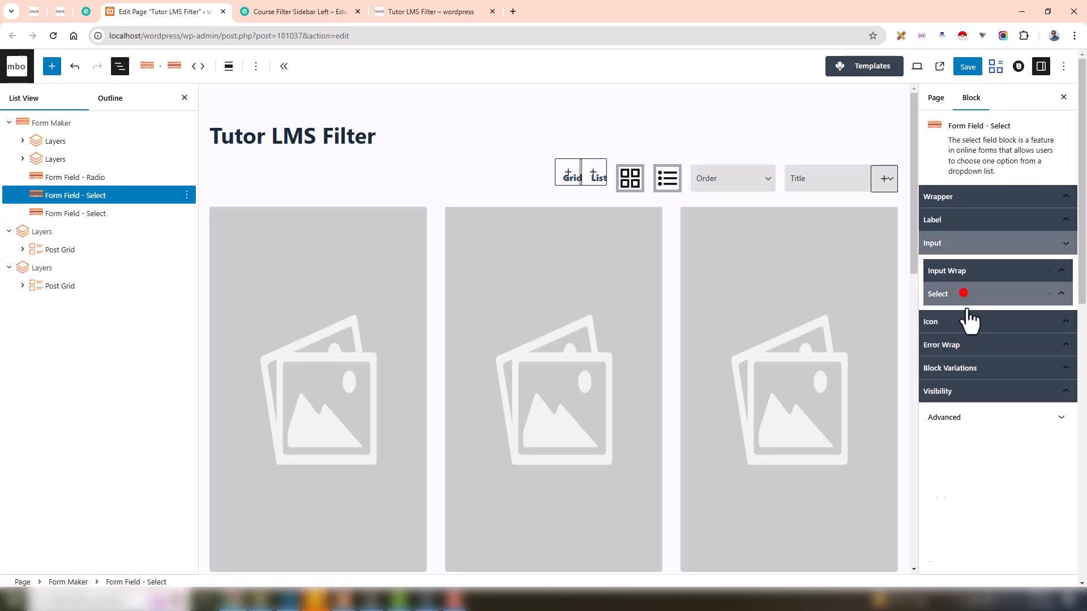
{"action": "scroll", "coordinate": [1007, 452], "scroll_direction": "down", "scroll_amount": 2}
{"action": "left_click_drag", "start_coordinate": [1009, 416], "coordinate": [982, 422]}
Step: Select the Post Query block in the grid layout and review its query parameters and the note on overriding by GET
{"action": "left_click", "coordinate": [40, 250]}
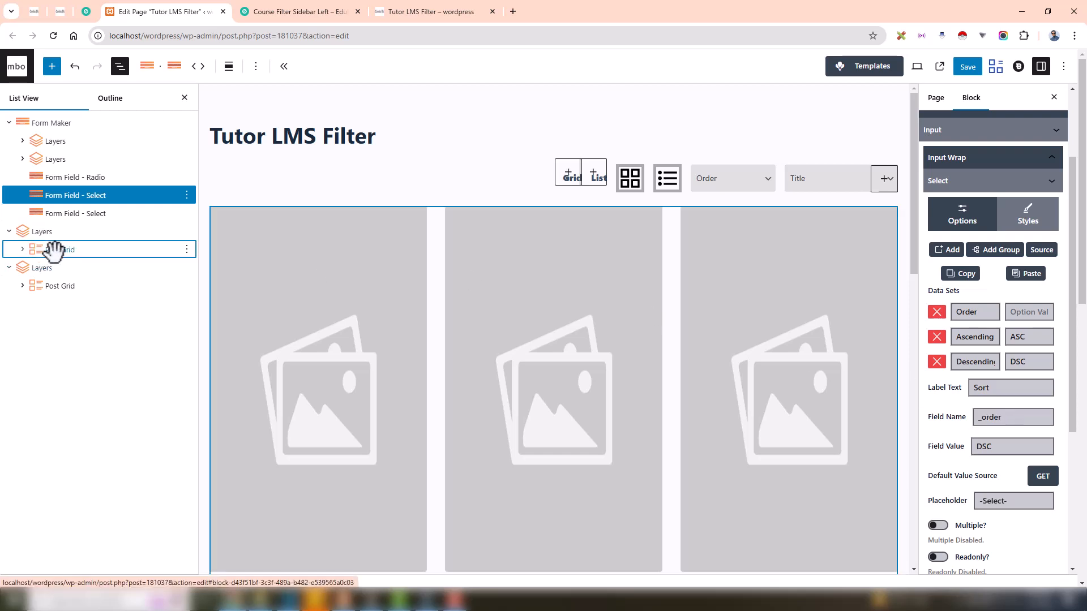
{"action": "left_click", "coordinate": [776, 284]}
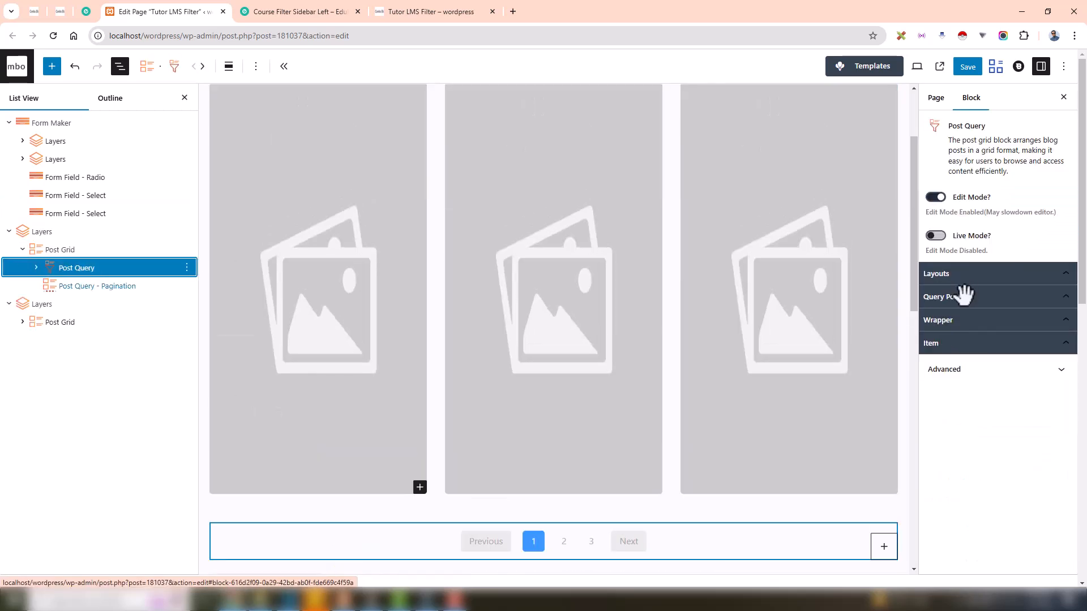
{"action": "left_click", "coordinate": [963, 303]}
{"action": "scroll", "coordinate": [974, 396], "scroll_direction": "down", "scroll_amount": 2}
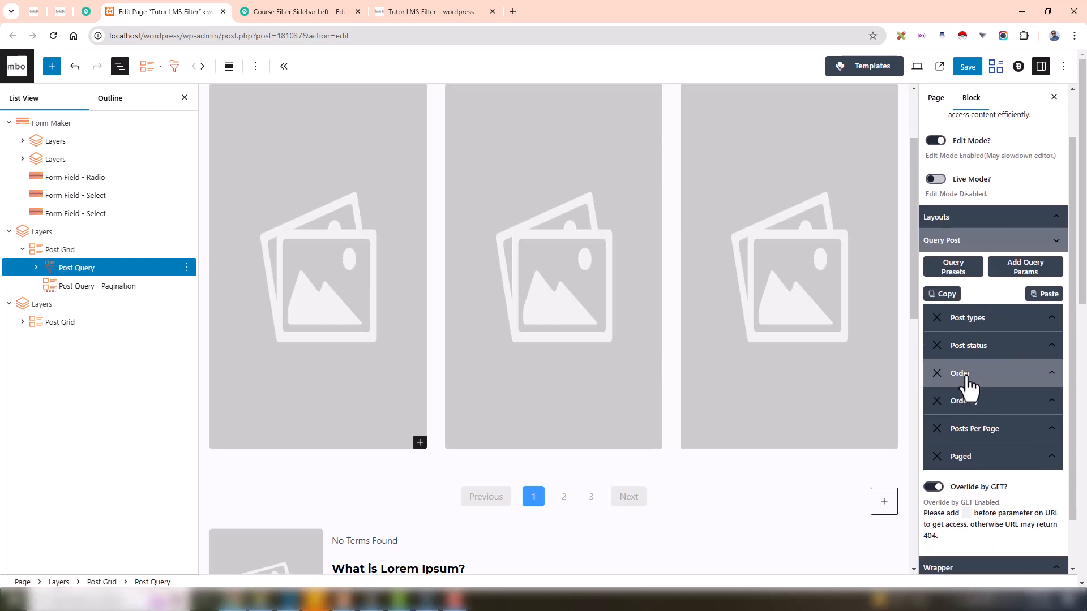
{"action": "scroll", "coordinate": [966, 419], "scroll_direction": "down", "scroll_amount": 1}
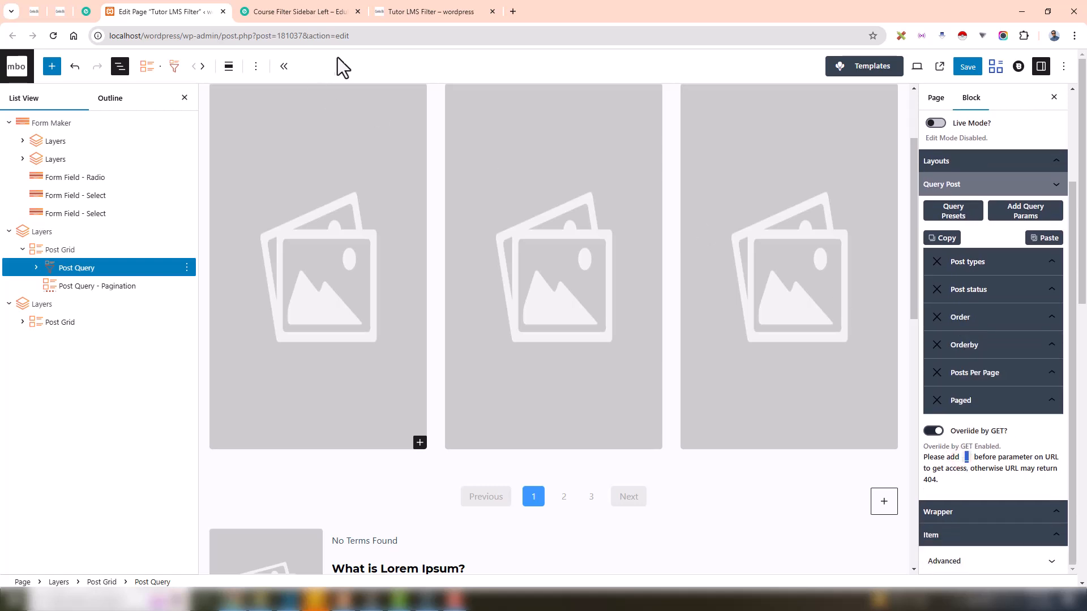
{"action": "left_click", "coordinate": [983, 468]}
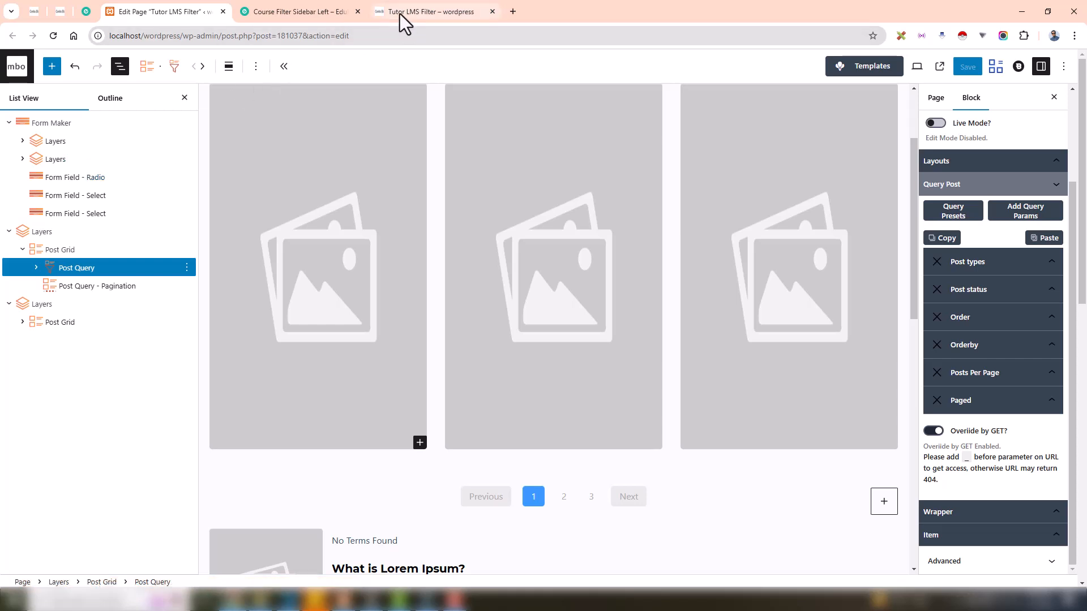
Step: Select the order select field and compare it with the published filter page's URL parameters, returning to the editor
{"action": "left_click", "coordinate": [88, 178]}
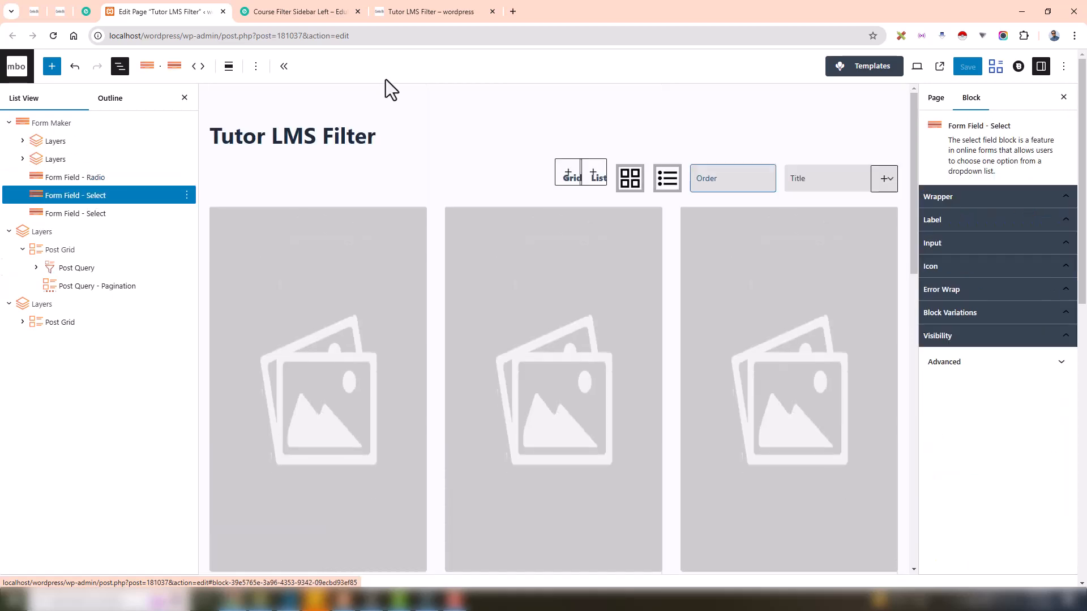
{"action": "left_click", "coordinate": [402, 19]}
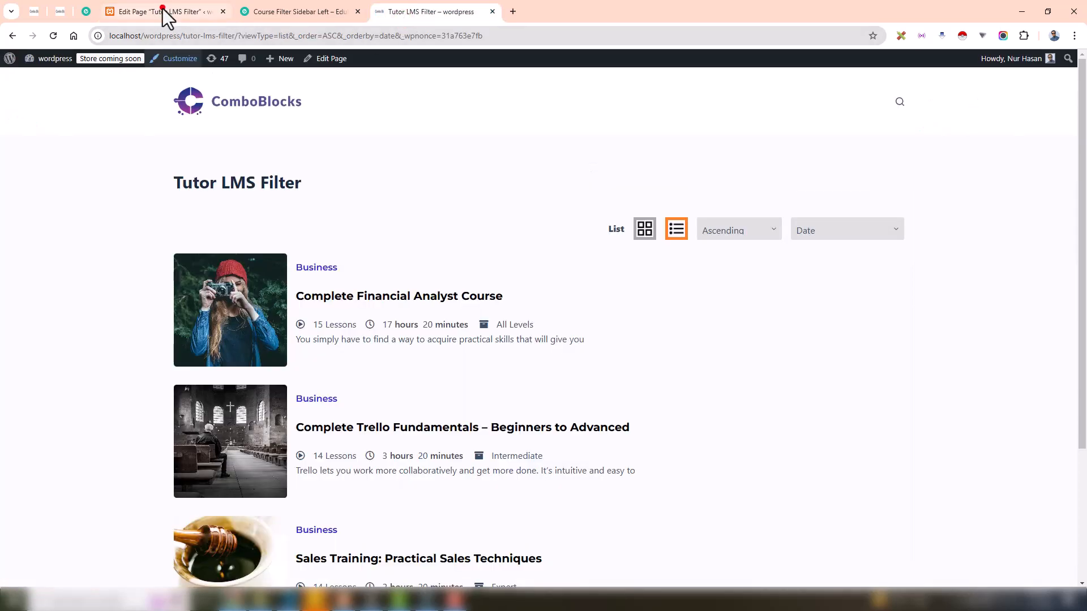
{"action": "left_click", "coordinate": [198, 11]}
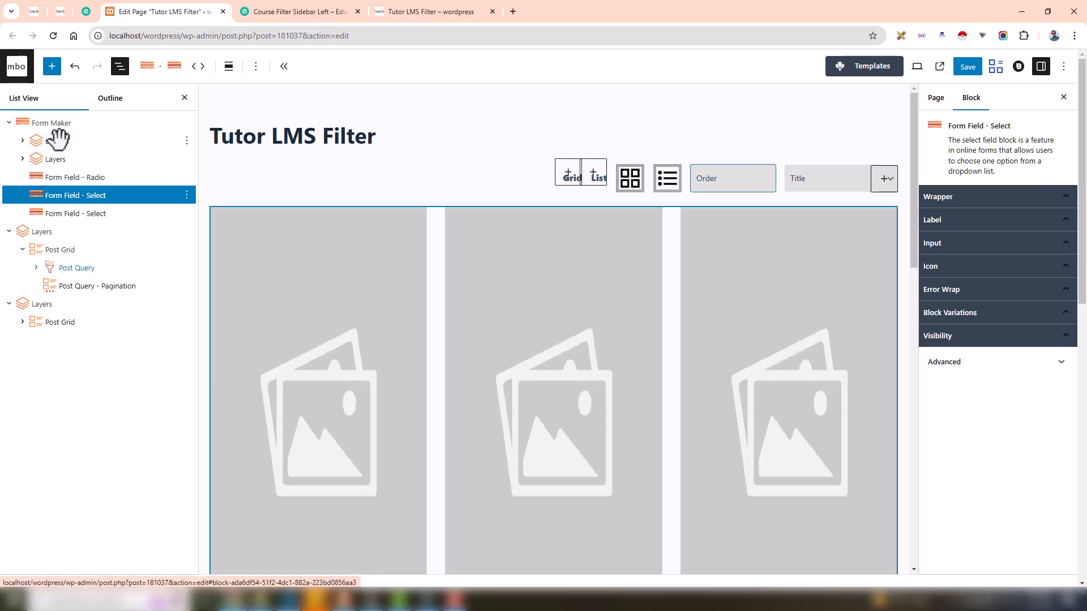
Step: Review the viewType condition on the Layers block holding the Grid label and save the page
{"action": "left_click", "coordinate": [575, 176]}
{"action": "left_click", "coordinate": [963, 313]}
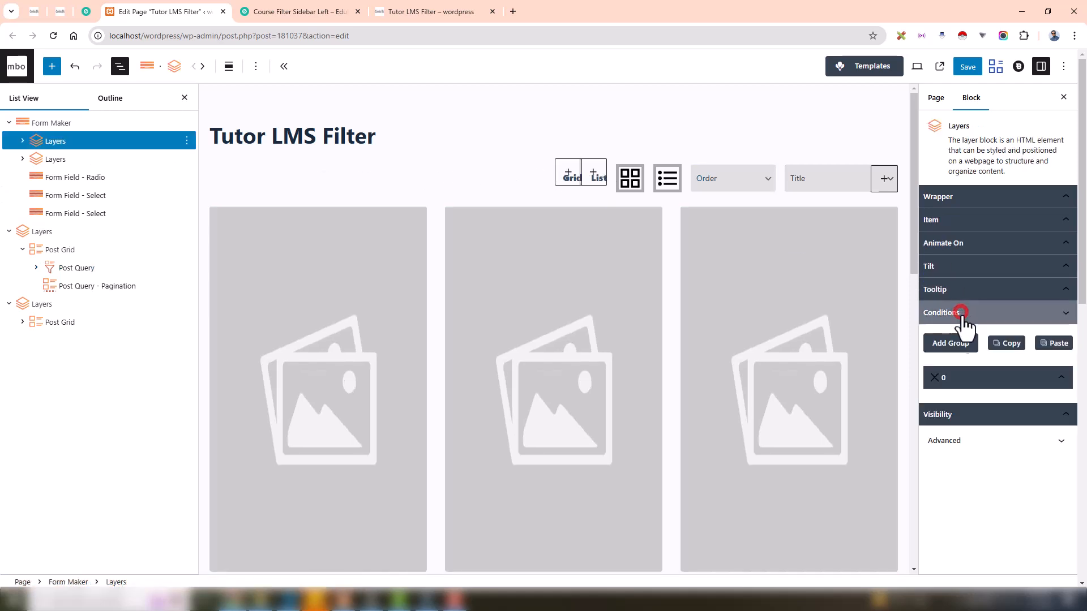
{"action": "left_click", "coordinate": [996, 379]}
{"action": "left_click", "coordinate": [967, 66]}
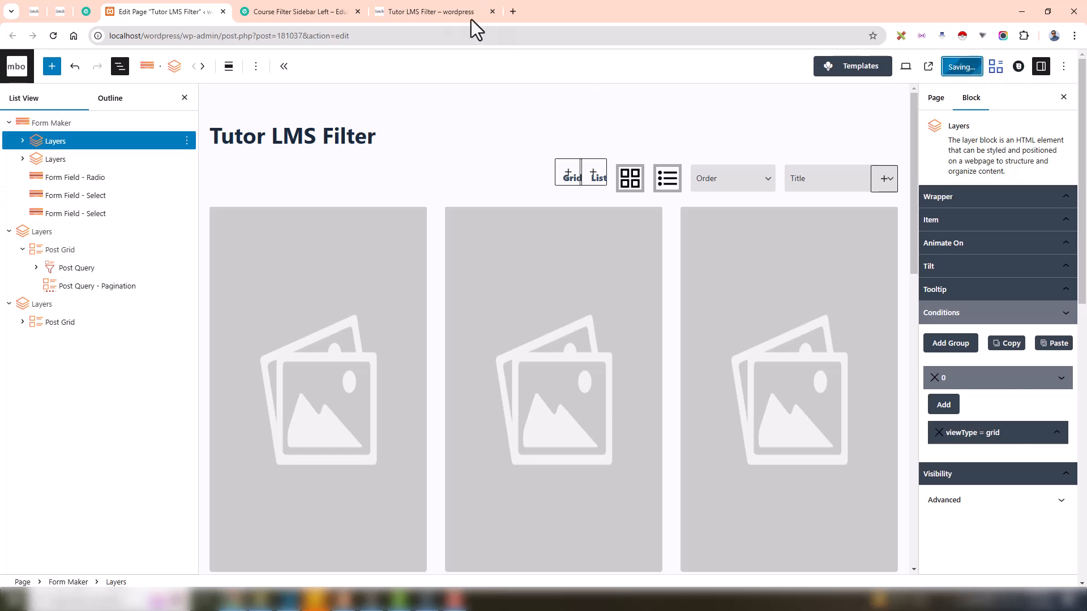
Step: Reload the published filter page without its URL query parameters and look over the default course view and pagination
{"action": "left_click", "coordinate": [445, 11]}
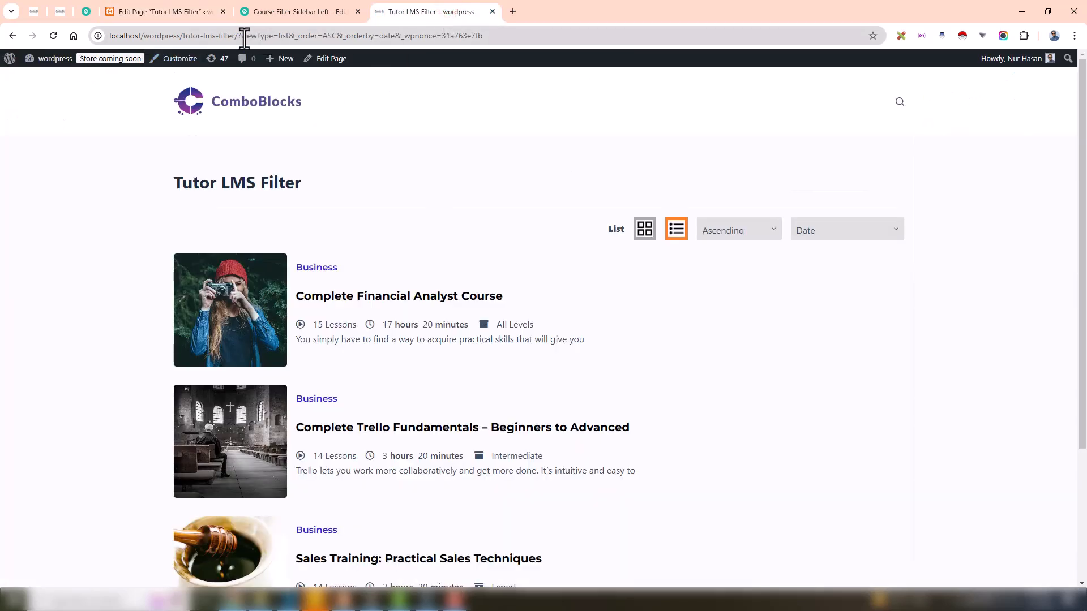
{"action": "left_click_drag", "start_coordinate": [242, 38], "coordinate": [527, 34]}
{"action": "key", "text": "BackSpace"}
{"action": "key", "text": "Return"}
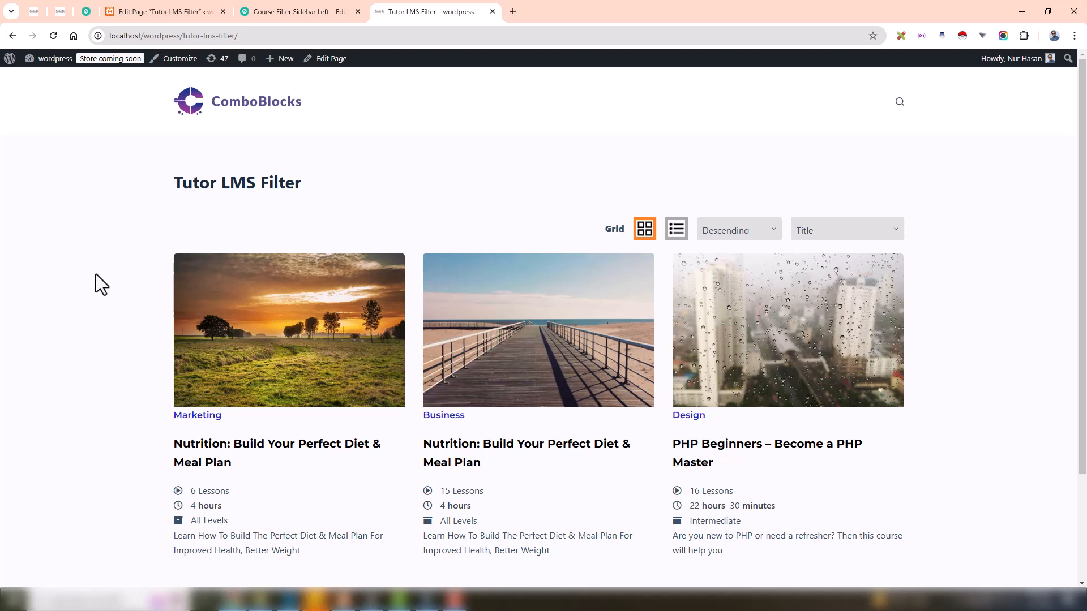
{"action": "scroll", "coordinate": [96, 274], "scroll_direction": "down", "scroll_amount": 2}
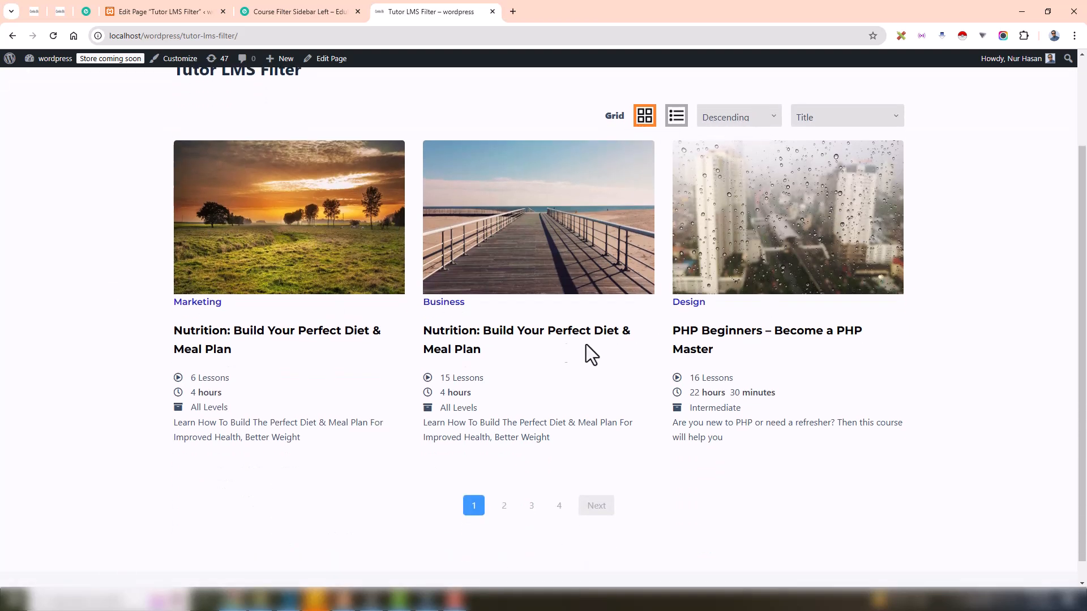
{"action": "scroll", "coordinate": [604, 343], "scroll_direction": "up", "scroll_amount": 2}
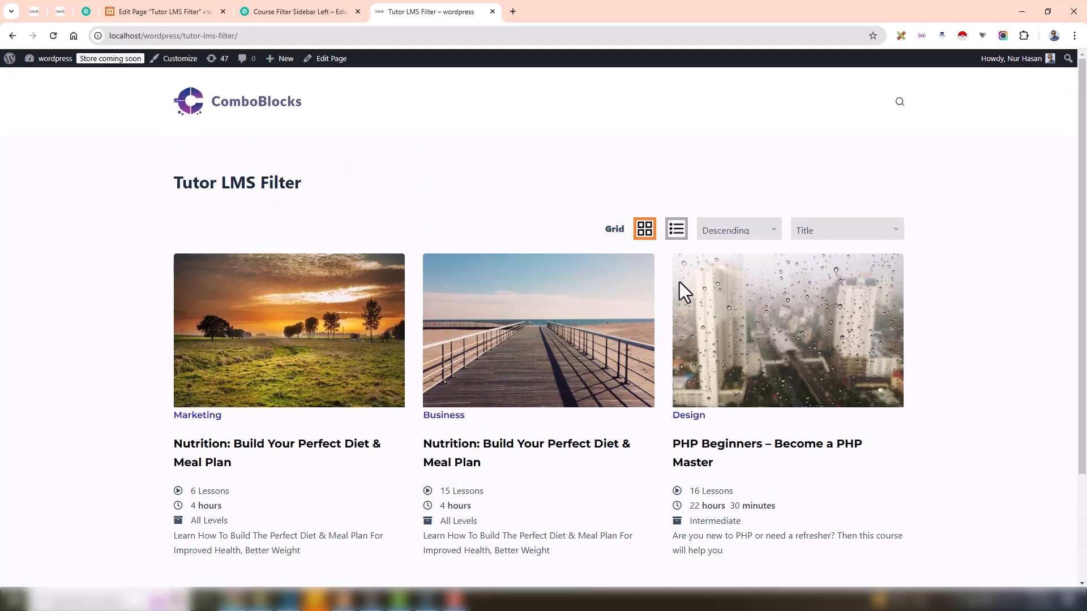
Step: Switch the published courses to list view and set their order to Ascending
{"action": "left_click", "coordinate": [676, 230]}
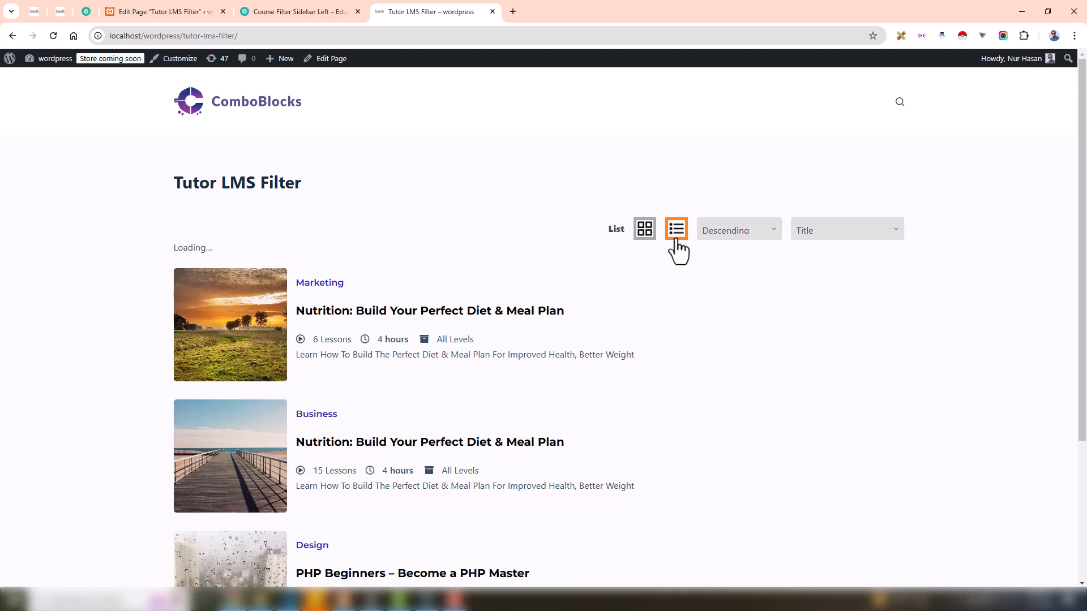
{"action": "key", "text": "F5"}
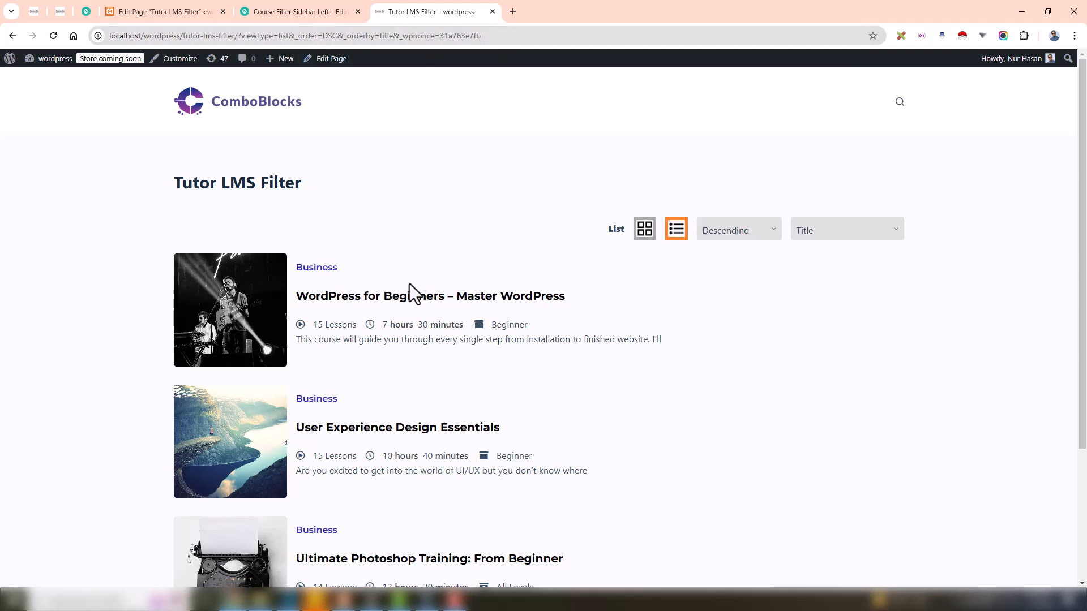
{"action": "left_click", "coordinate": [742, 232]}
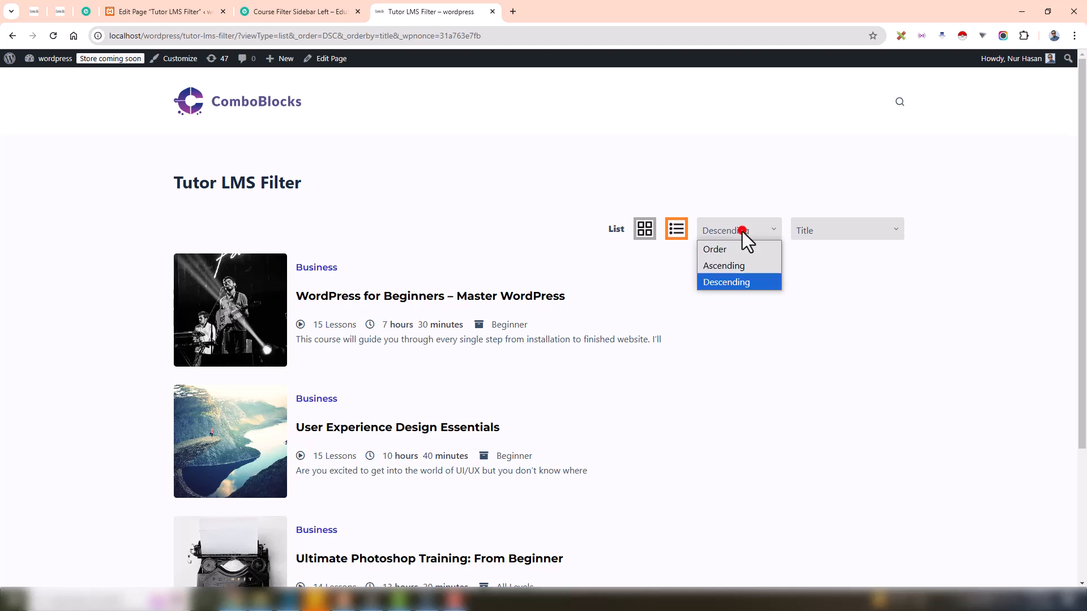
{"action": "left_click", "coordinate": [736, 266]}
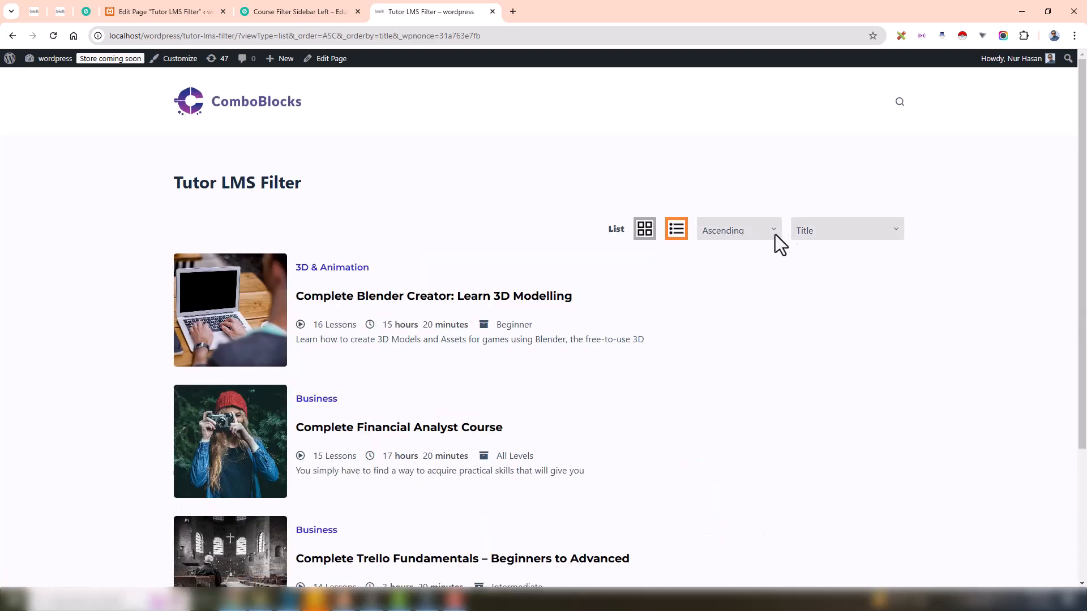
Step: Sort the listed courses by Date and after that by Random
{"action": "left_click", "coordinate": [814, 233]}
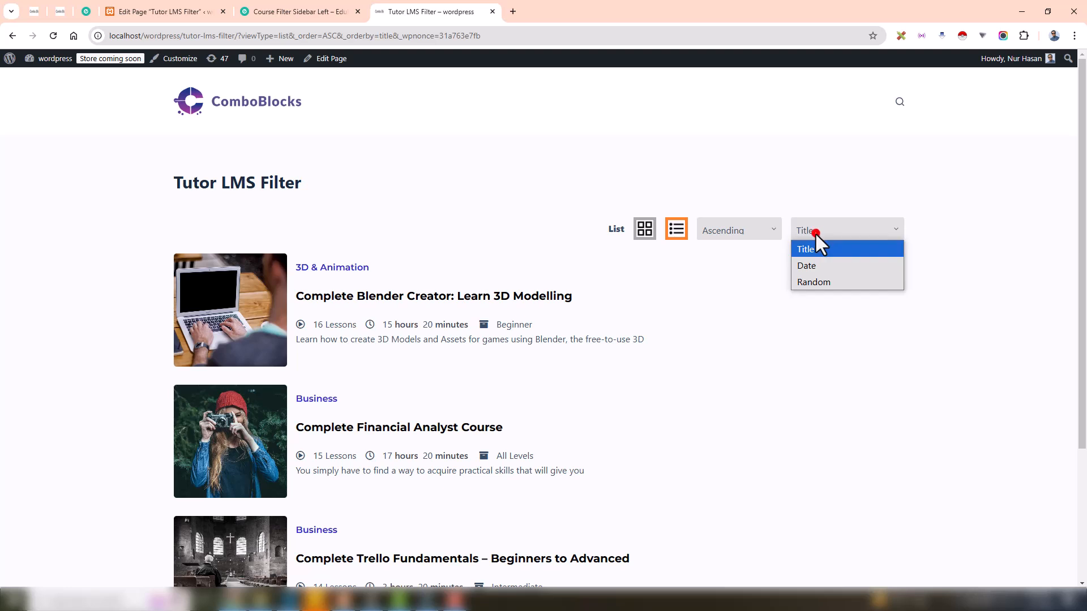
{"action": "left_click", "coordinate": [817, 266]}
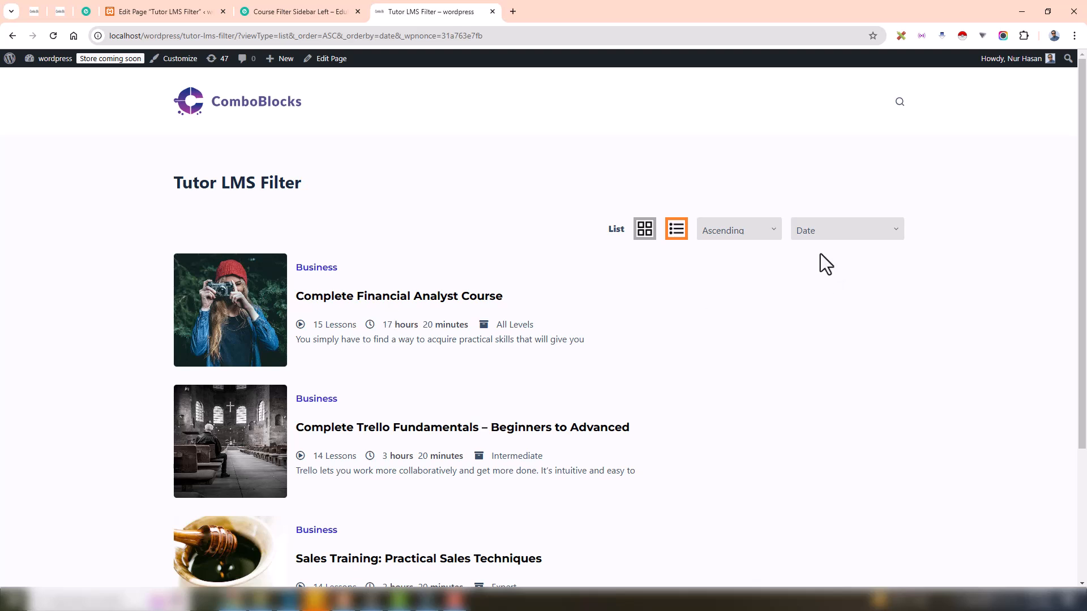
{"action": "left_click", "coordinate": [820, 233]}
{"action": "left_click", "coordinate": [810, 284]}
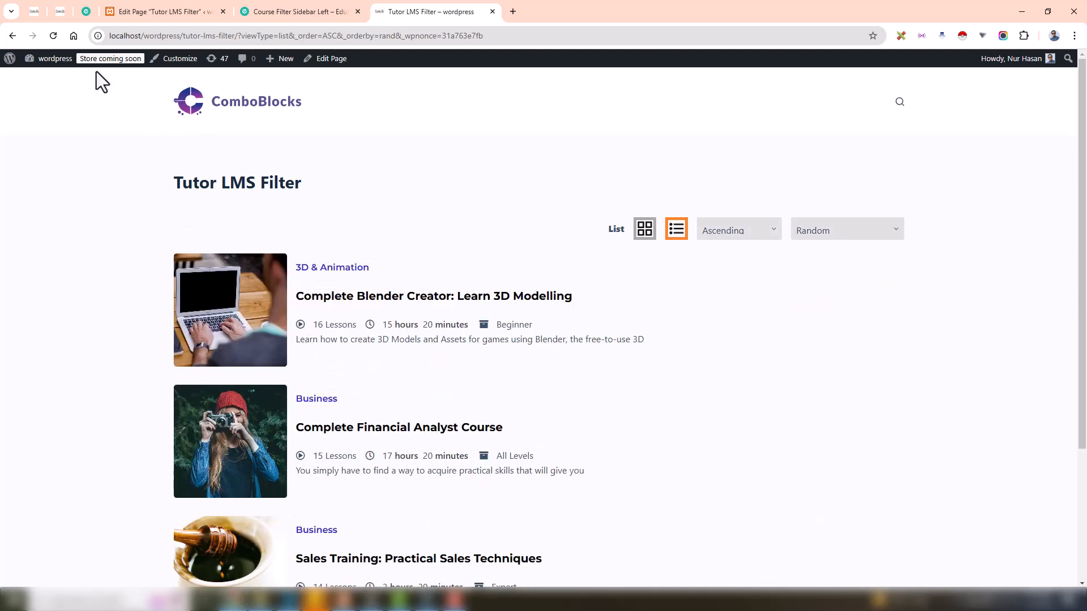
Step: Reload the randomly sorted filter page, then show the courses in grid view with the order set to Descending
{"action": "left_click", "coordinate": [52, 36]}
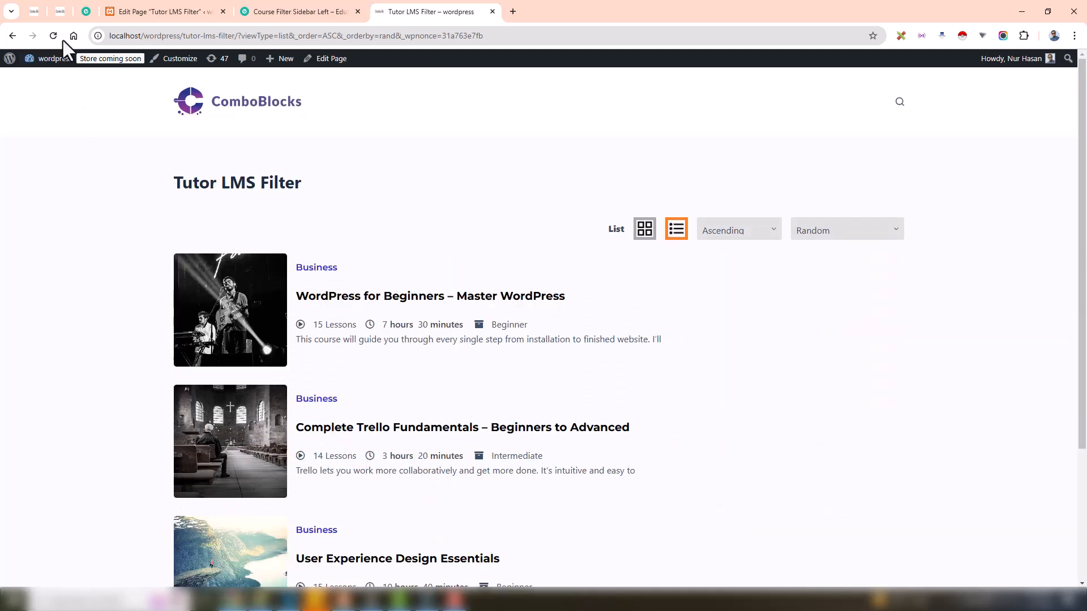
{"action": "left_click", "coordinate": [647, 232]}
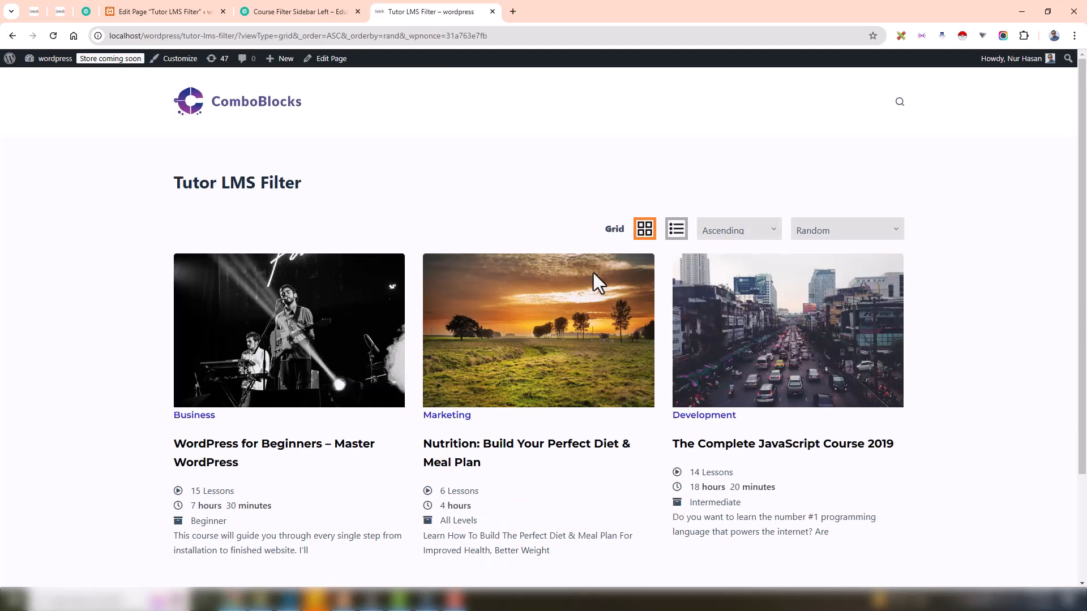
{"action": "left_click", "coordinate": [746, 234]}
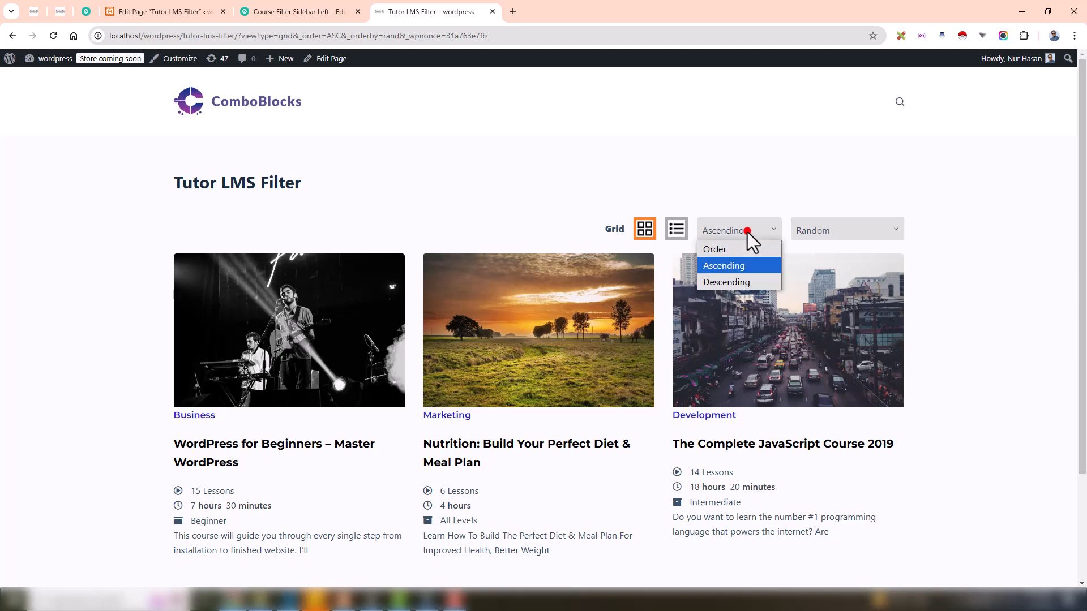
{"action": "left_click", "coordinate": [733, 279]}
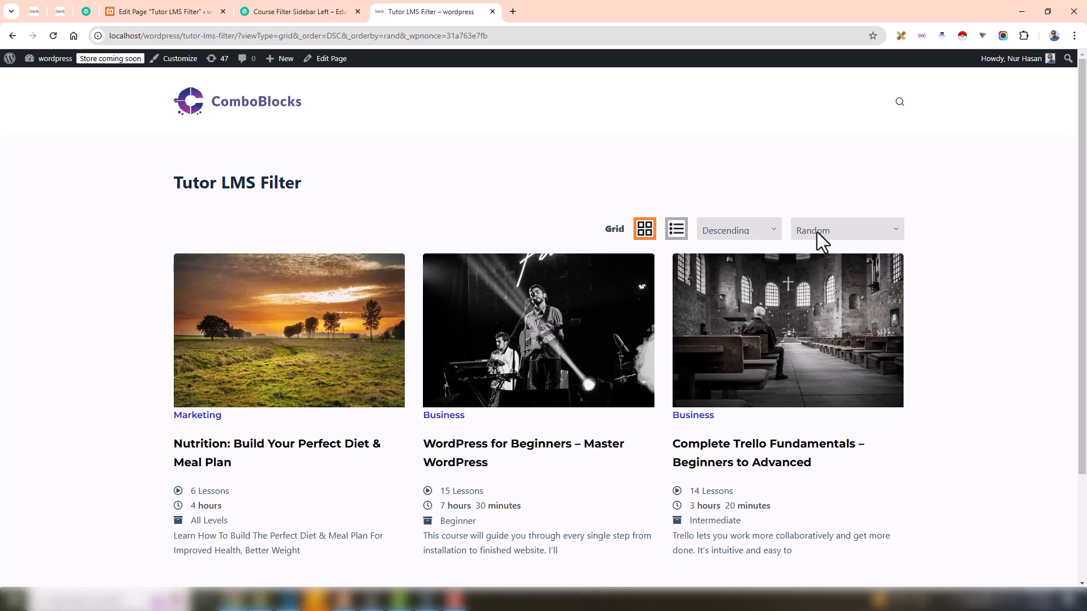
Step: Return to the page editor and collapse the Form Maker block tree and the selected Layers block's Conditions settings
{"action": "left_click", "coordinate": [169, 12]}
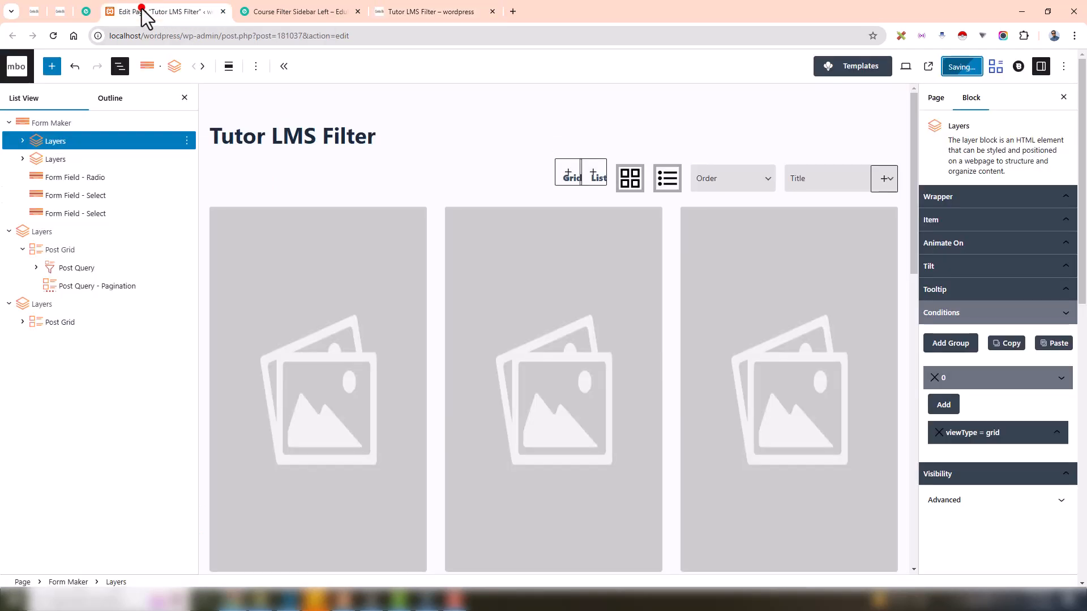
{"action": "left_click", "coordinate": [9, 123]}
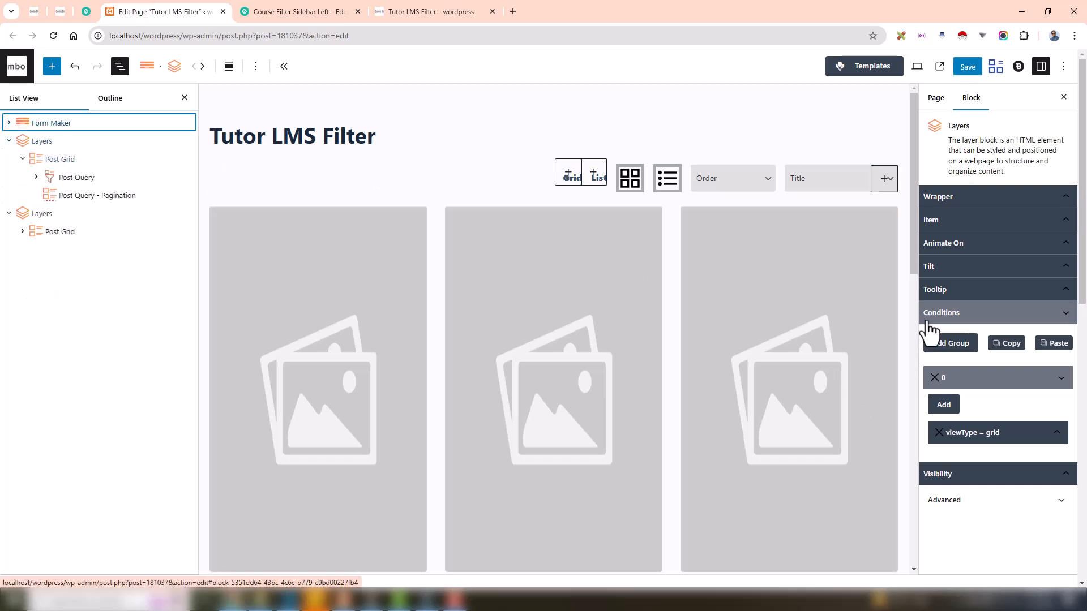
{"action": "left_click", "coordinate": [950, 316]}
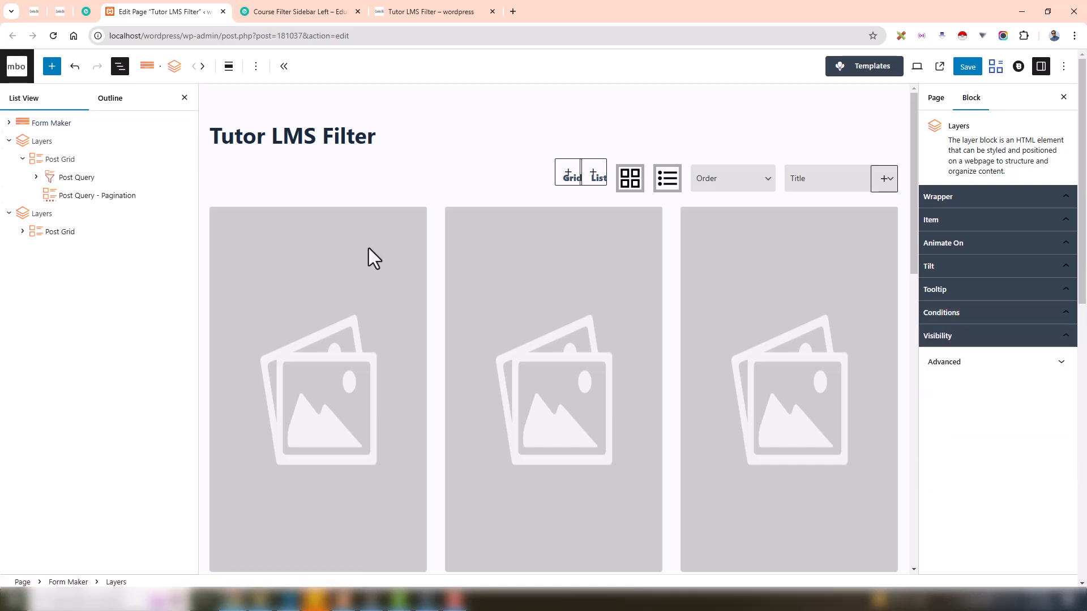
Step: Go back to the published filter page and look over the course grid and its pagination
{"action": "left_click", "coordinate": [446, 15]}
{"action": "scroll", "coordinate": [492, 277], "scroll_direction": "down", "scroll_amount": 2}
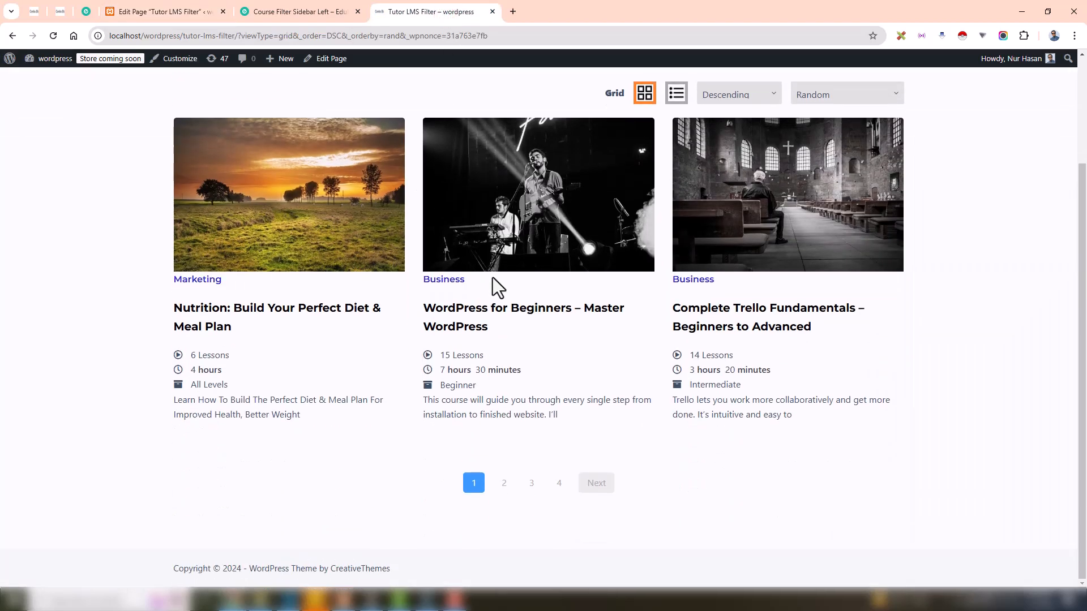
{"action": "scroll", "coordinate": [494, 276], "scroll_direction": "up", "scroll_amount": 2}
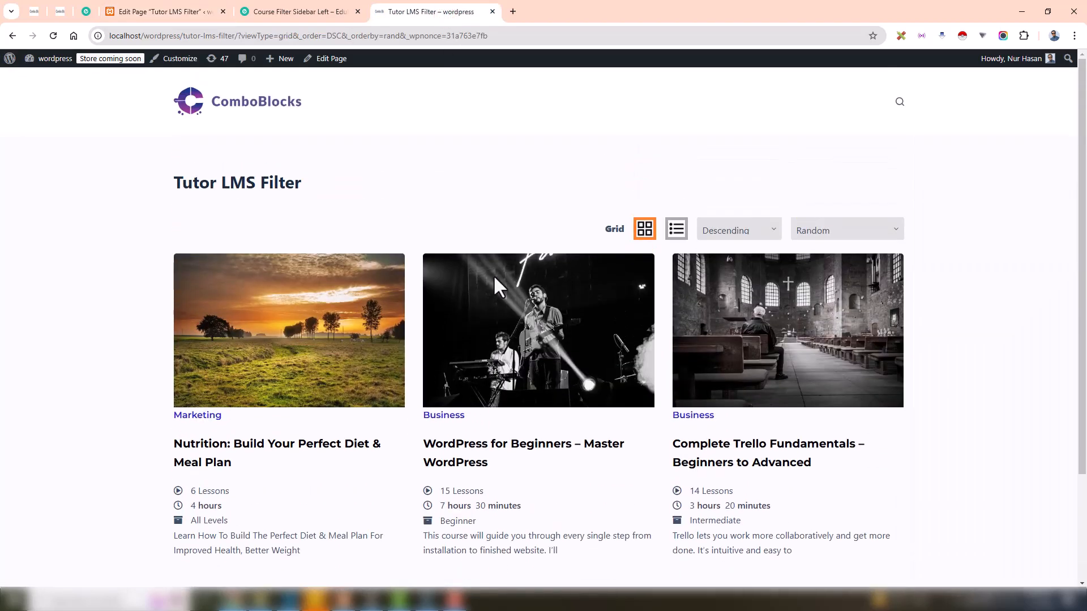